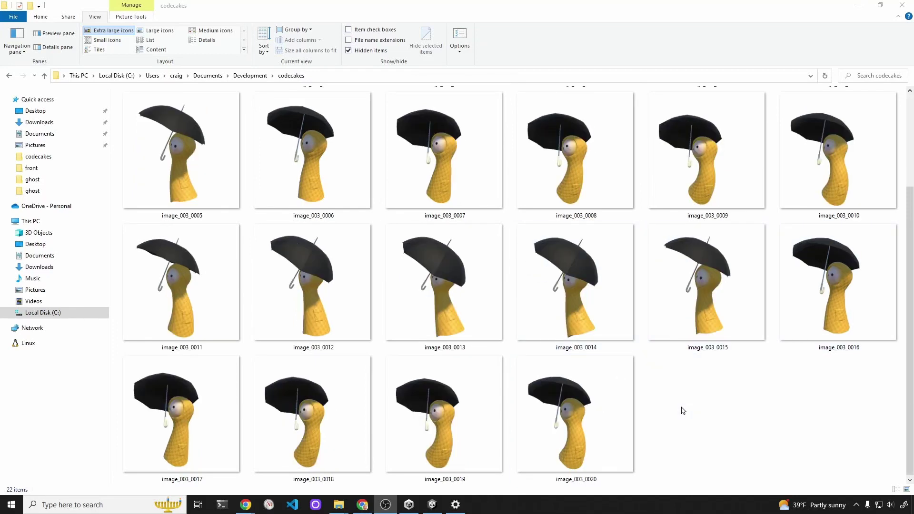
Scroll the codecakes folder down to the last image_003 frames, ending at image_003_0020
{"action": "scroll", "coordinate": [684, 409], "scroll_direction": "down", "scroll_amount": 2}
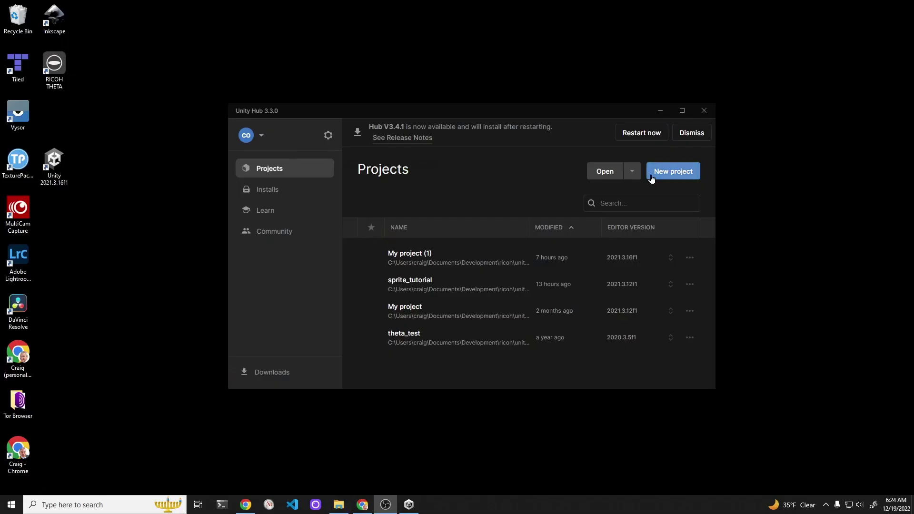
Create a new 3D-template project named 3d_to_2d_sprite_tutorial from Unity Hub
{"action": "left_click", "coordinate": [652, 179]}
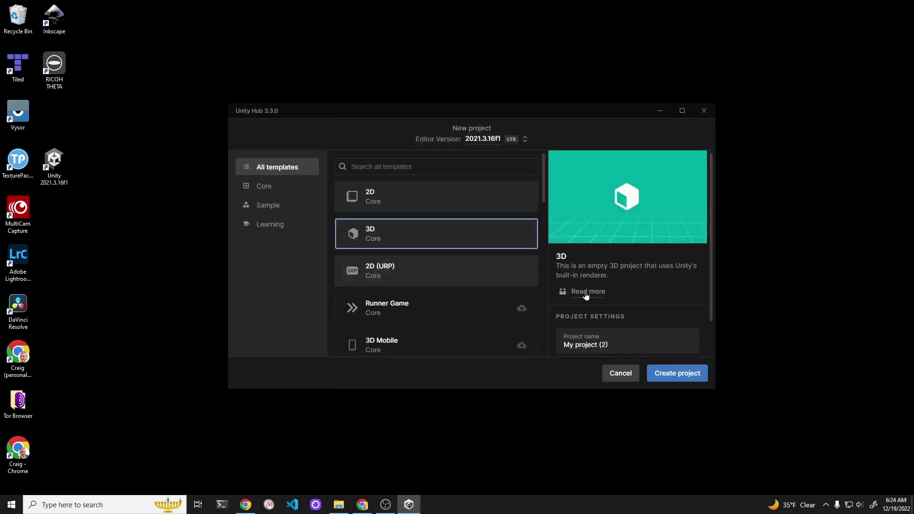
{"action": "left_click", "coordinate": [672, 373]}
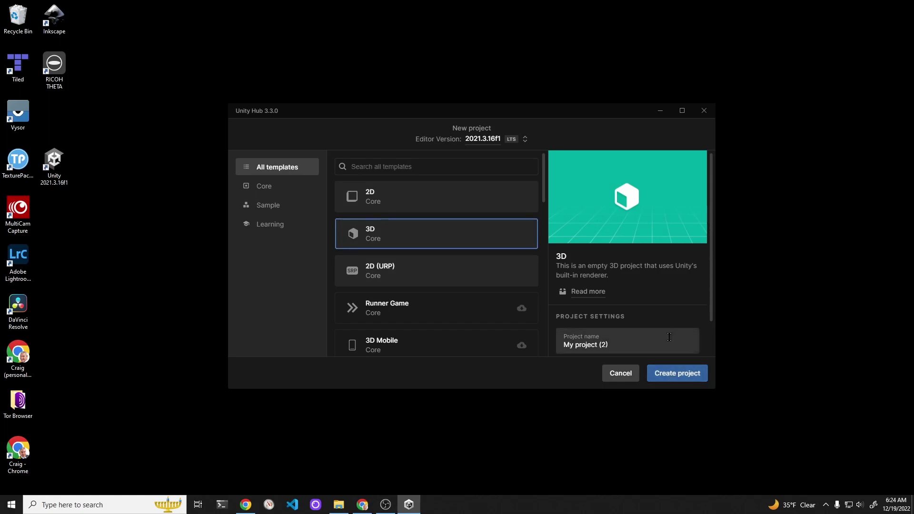
{"action": "left_click", "coordinate": [652, 343]}
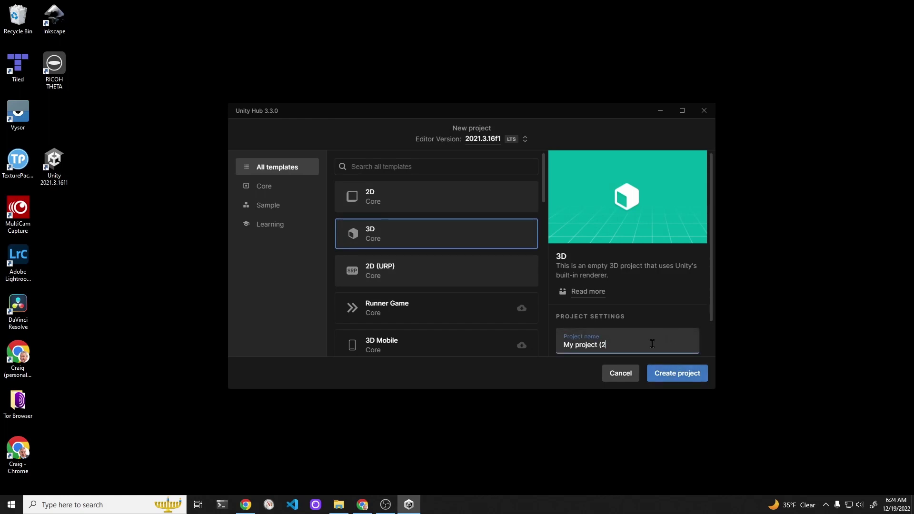
{"action": "key", "text": "BackSpace"}
{"action": "key", "text": "BackSpace"}
{"action": "key", "text": "BackSpace"}
{"action": "key", "text": "BackSpace"}
{"action": "key", "text": "BackSpace"}
{"action": "key", "text": "BackSpace"}
{"action": "key", "text": "BackSpace"}
{"action": "key", "text": "BackSpace"}
{"action": "key", "text": "BackSpace"}
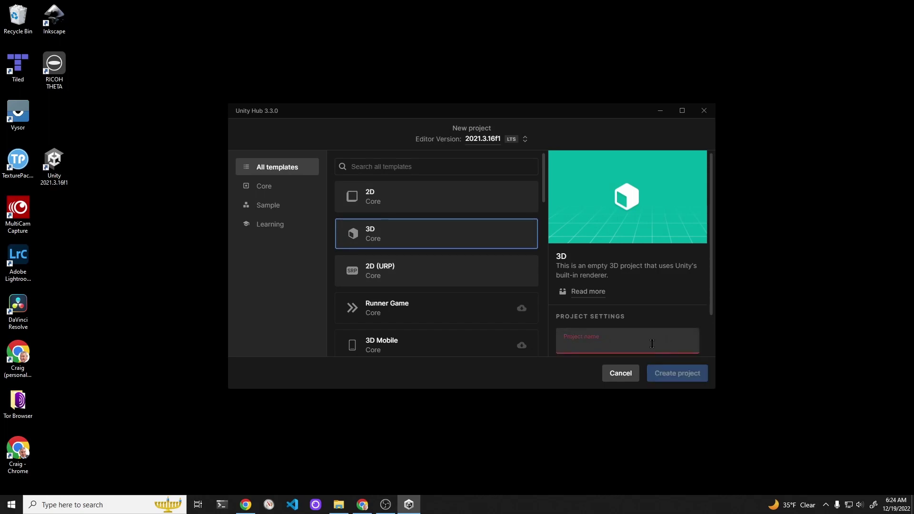
{"action": "type", "text": "3d"}
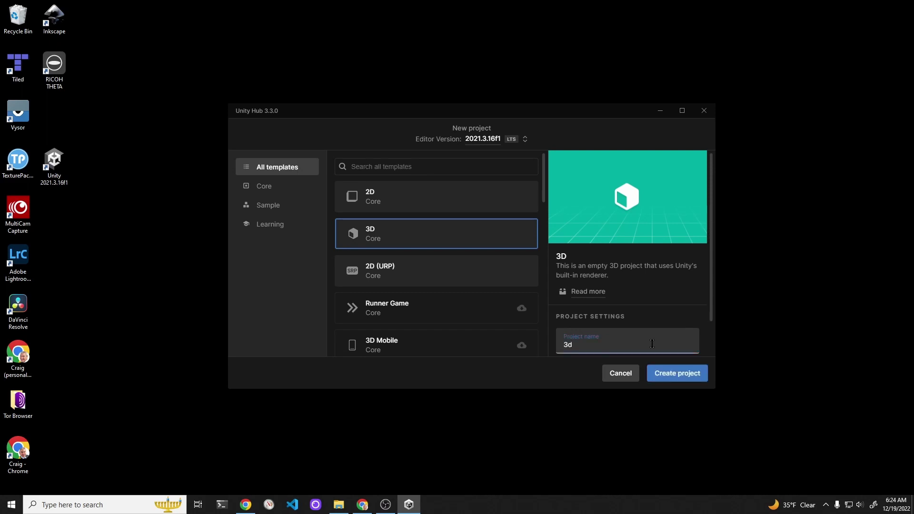
{"action": "type", "text": "_to"}
{"action": "type", "text": "_2d_sprite_tutorial"}
{"action": "key", "text": "Return"}
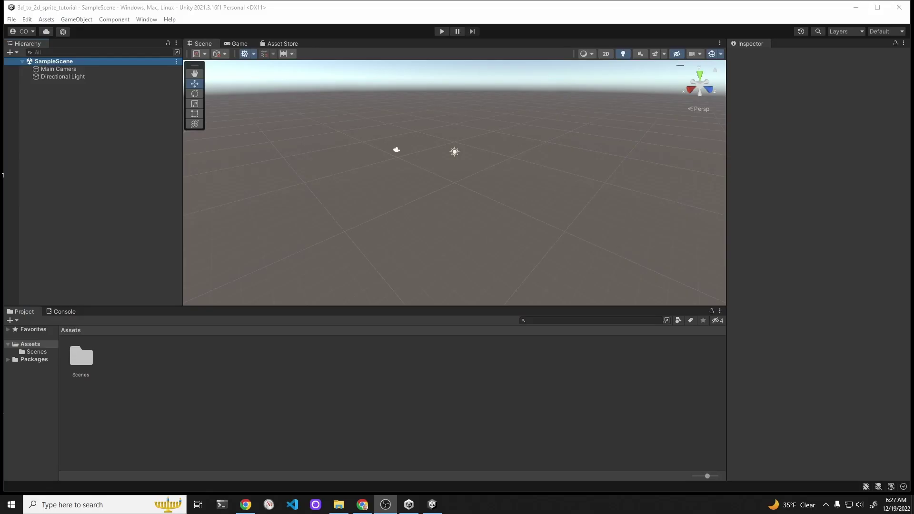
Select the Main Camera and set its Clear Flags to Solid Color
{"action": "left_click", "coordinate": [53, 69]}
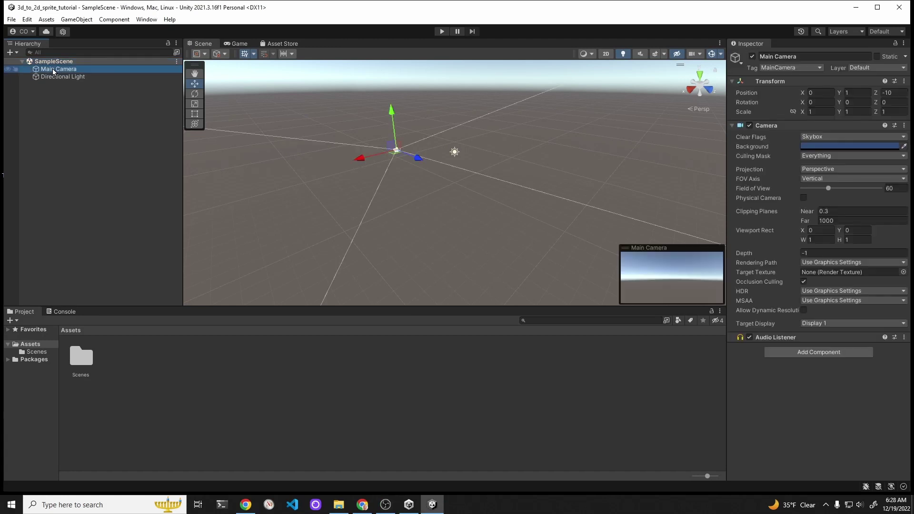
{"action": "left_click", "coordinate": [894, 93]}
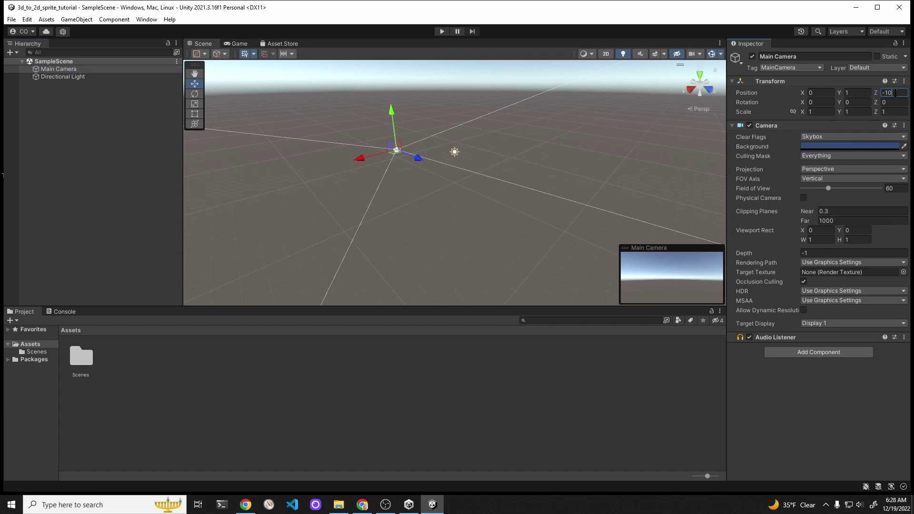
{"action": "left_click", "coordinate": [853, 138]}
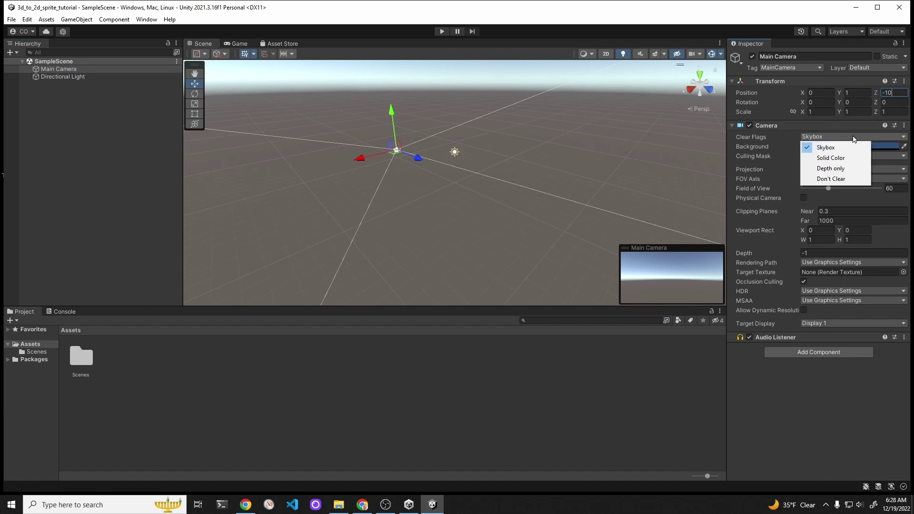
{"action": "left_click", "coordinate": [846, 162]}
Set the camera's Background colour to black, with R, G and B all 0
{"action": "left_click", "coordinate": [843, 147]}
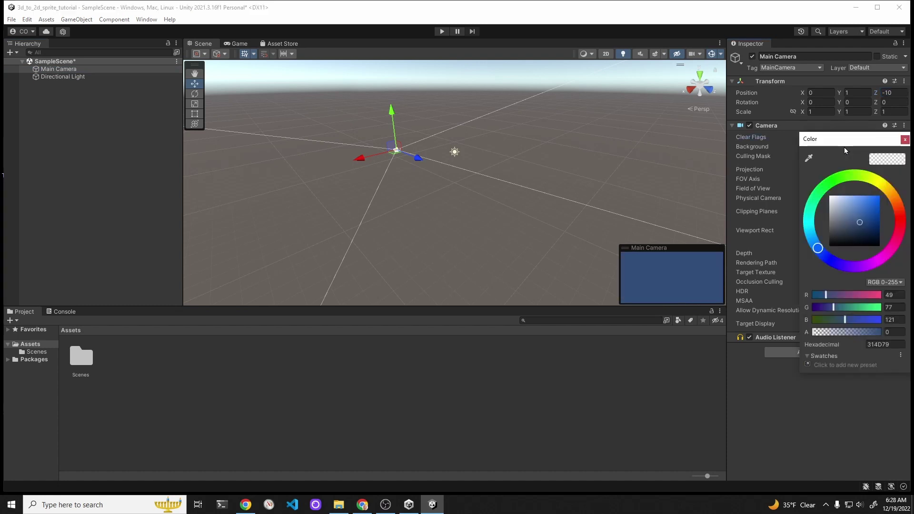
{"action": "left_click", "coordinate": [892, 295]}
{"action": "key", "text": "BackSpace"}
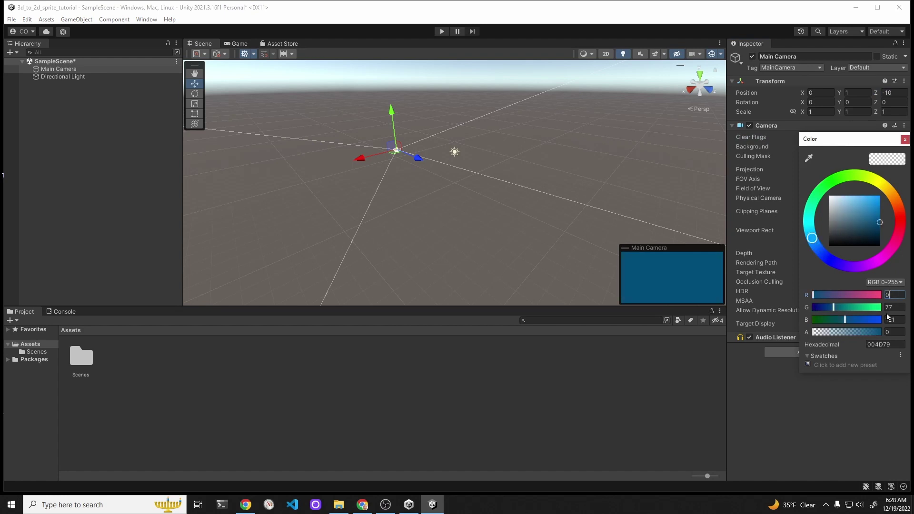
{"action": "key", "text": "Tab"}
{"action": "key", "text": "BackSpace"}
{"action": "key", "text": "Tab"}
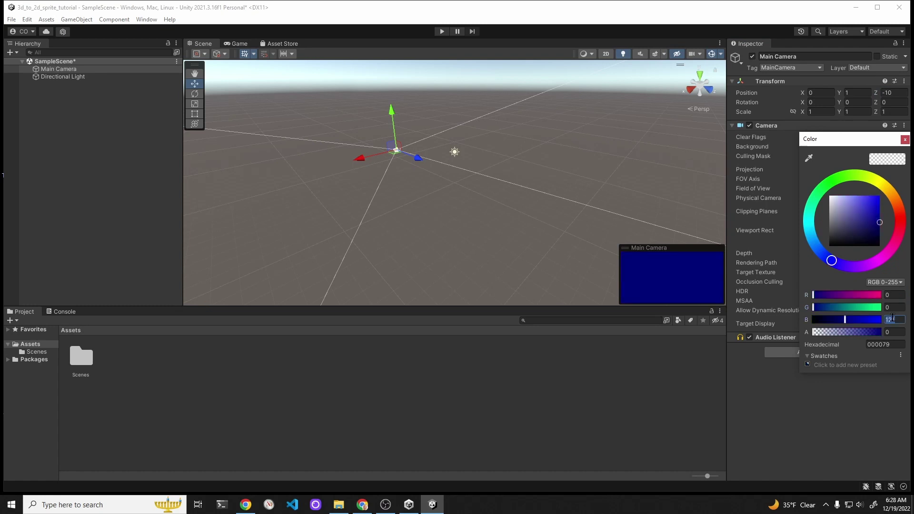
{"action": "type", "text": "0"}
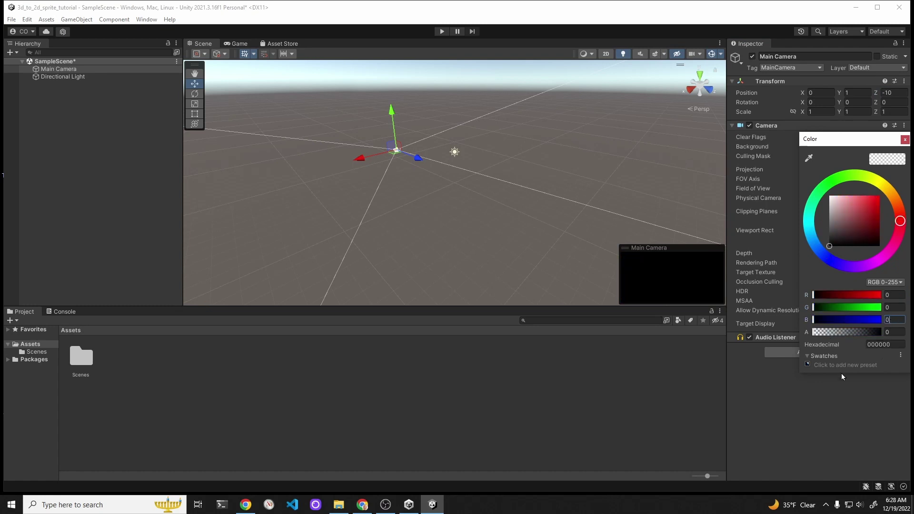
{"action": "left_click", "coordinate": [905, 139]}
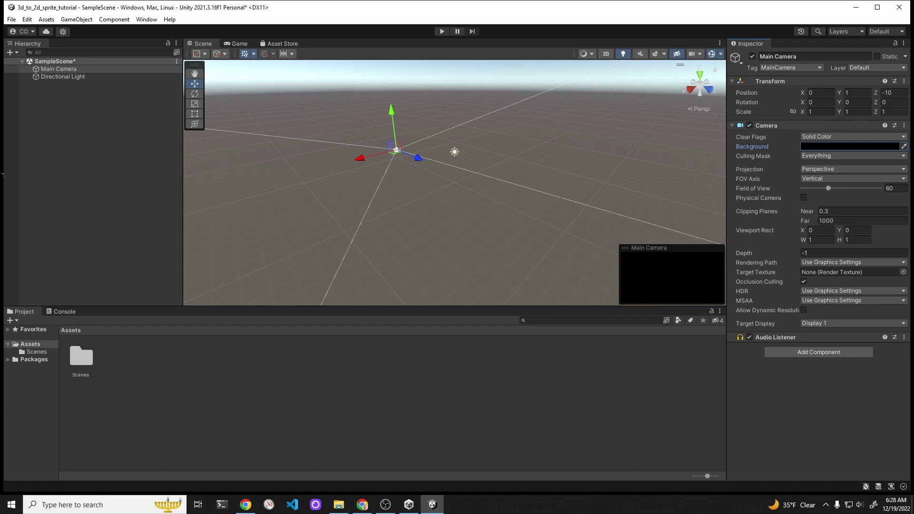
Open the Package Manager from the Window menu and move it to the screen centre
{"action": "key", "text": "alt+Tab"}
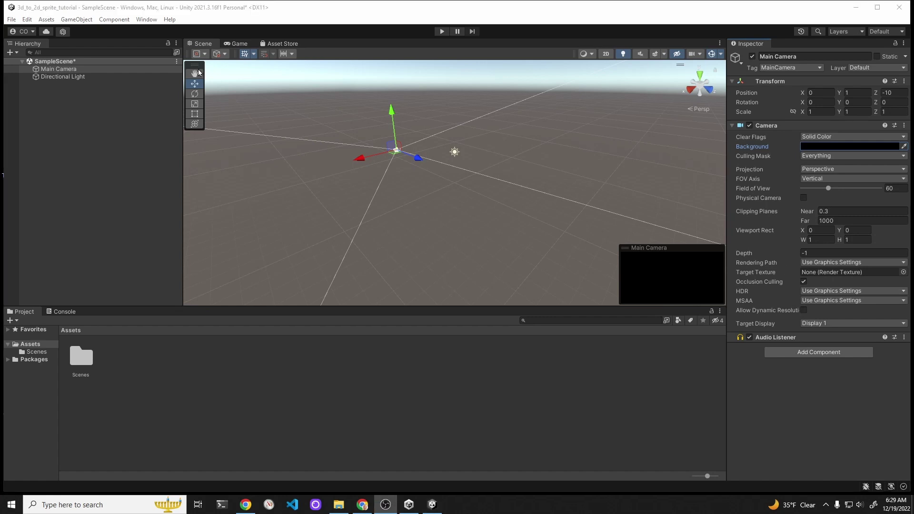
{"action": "left_click", "coordinate": [146, 20]}
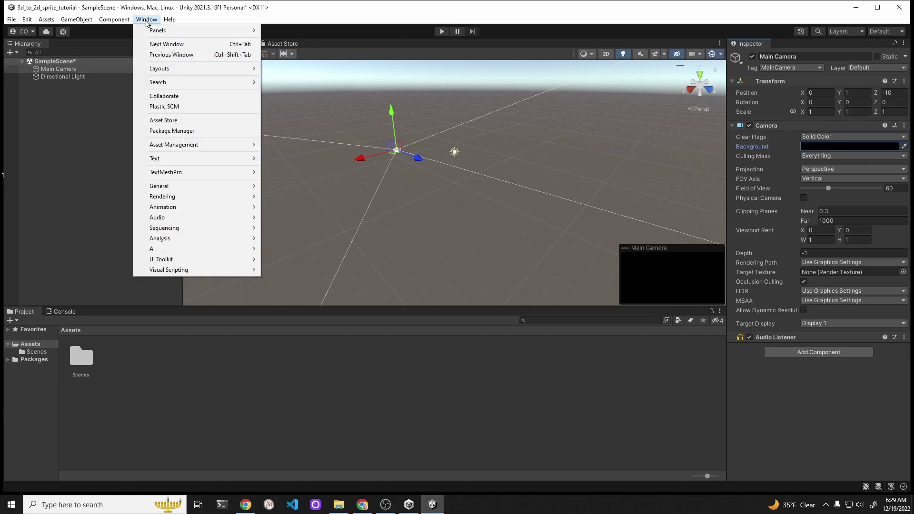
{"action": "mouse_move", "coordinate": [164, 82]}
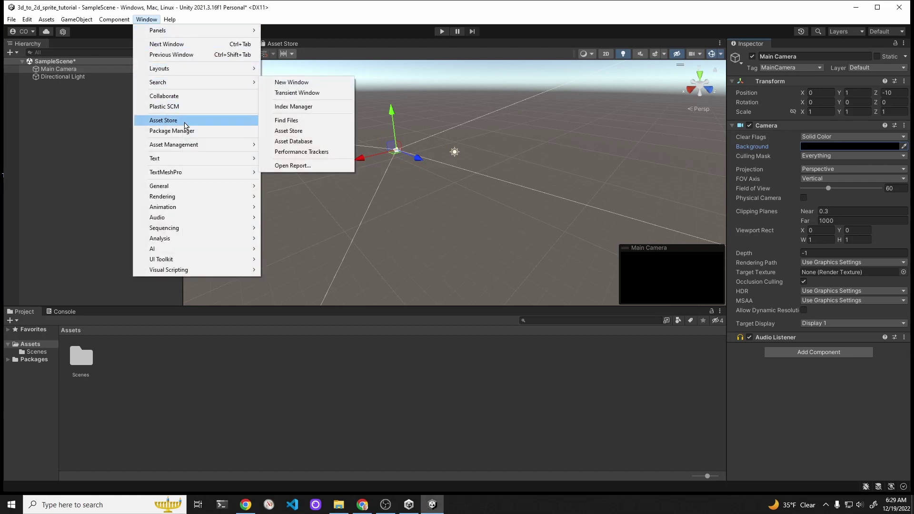
{"action": "left_click", "coordinate": [171, 131]}
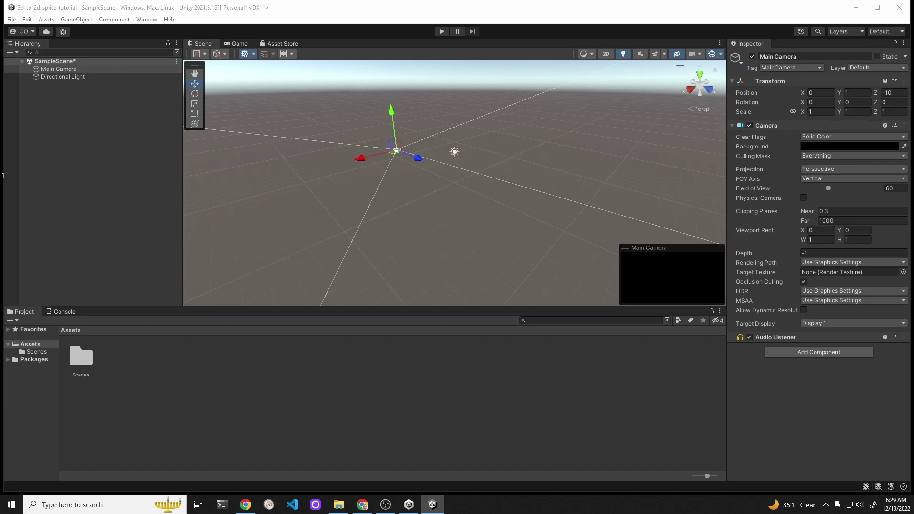
{"action": "left_click_drag", "start_coordinate": [773, 157], "coordinate": [403, 106]}
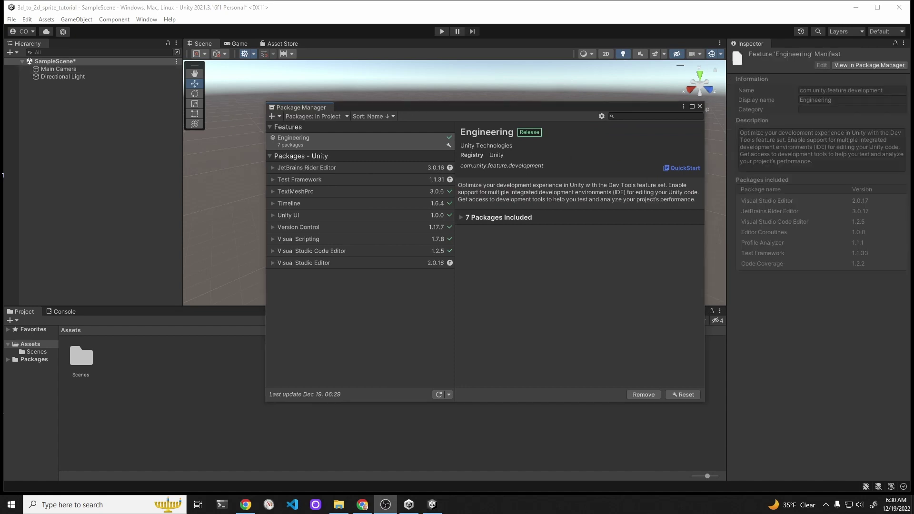
Show Little Ghost (Free) under My Assets and open its Asset Store page
{"action": "left_click", "coordinate": [316, 116]}
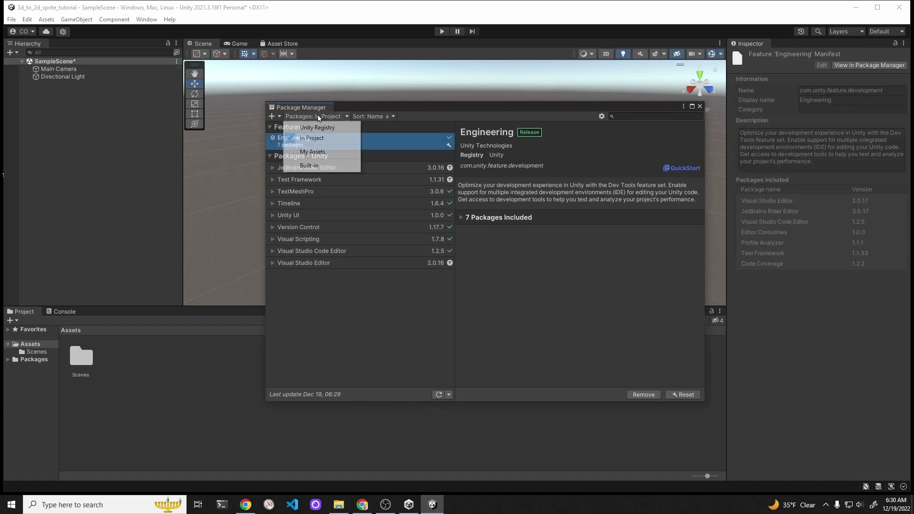
{"action": "left_click", "coordinate": [322, 151]}
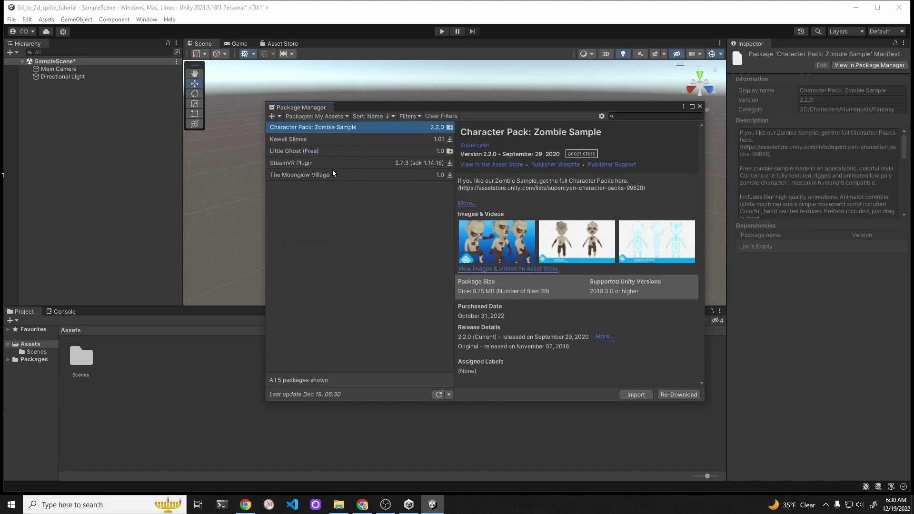
{"action": "left_click", "coordinate": [299, 150]}
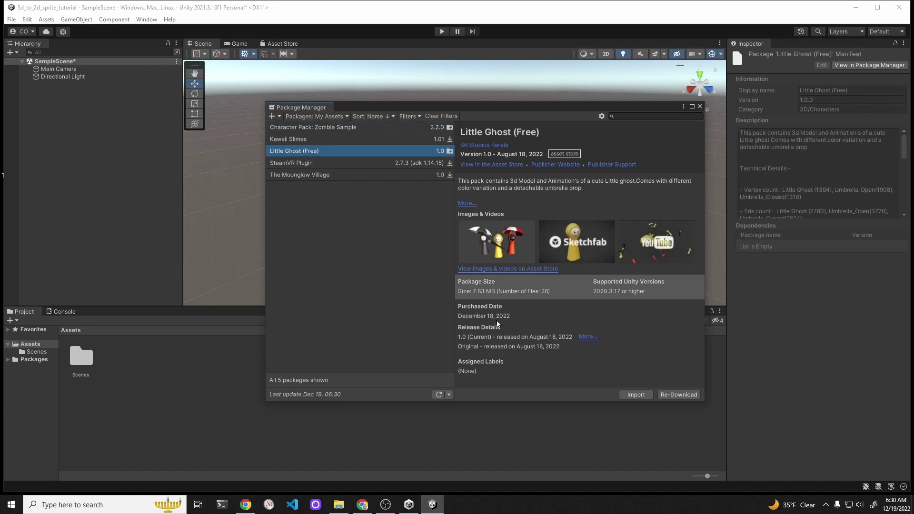
{"action": "left_click", "coordinate": [632, 393]}
{"action": "left_click", "coordinate": [503, 165]}
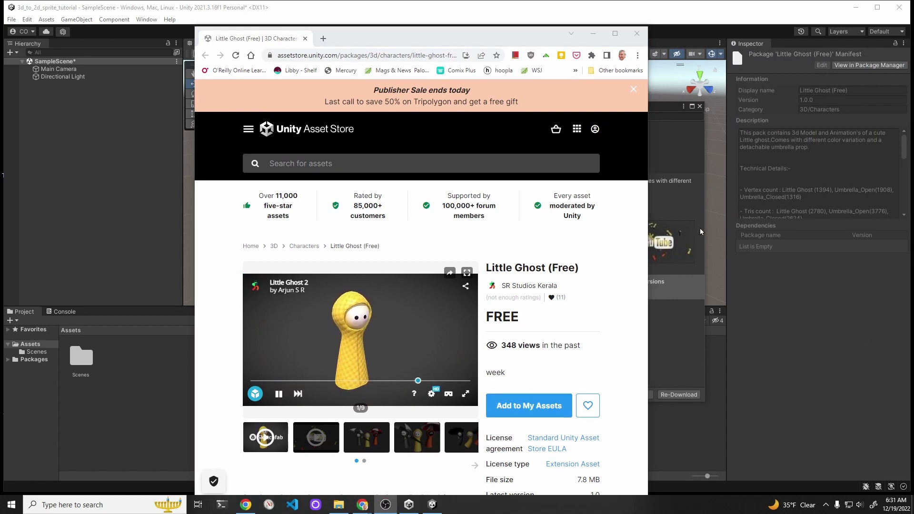
Move the browser showing the Little Ghost (Free) listing off to the right
{"action": "left_click_drag", "start_coordinate": [516, 34], "coordinate": [913, 81]}
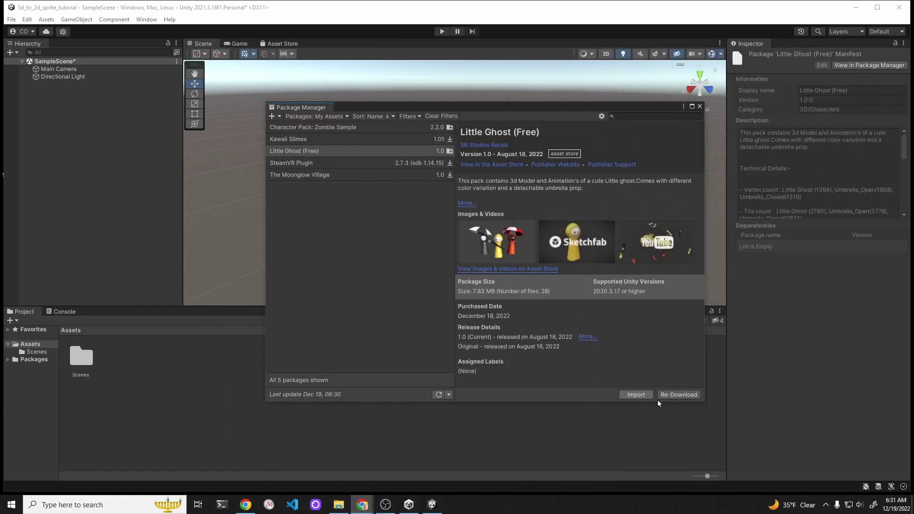
Import all Little Ghost (Free) files into Assets and nudge the Package Manager aside
{"action": "left_click", "coordinate": [636, 394]}
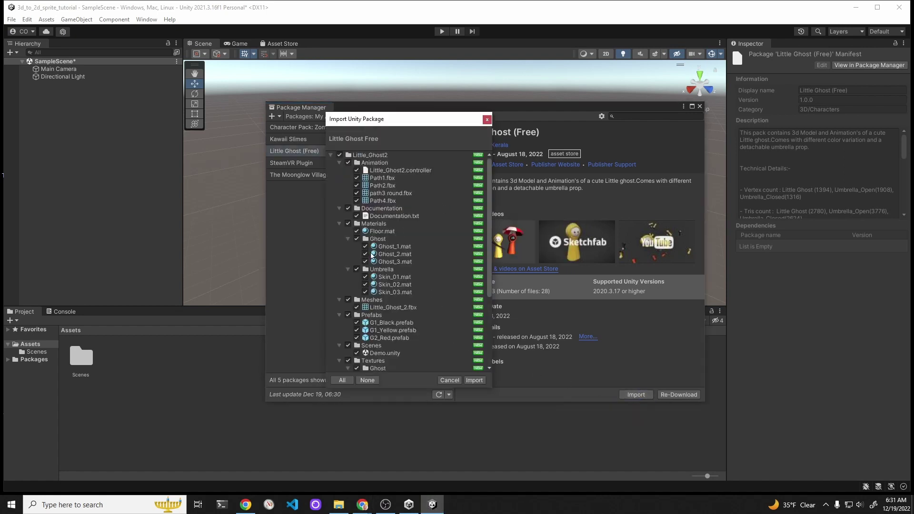
{"action": "left_click", "coordinate": [474, 380]}
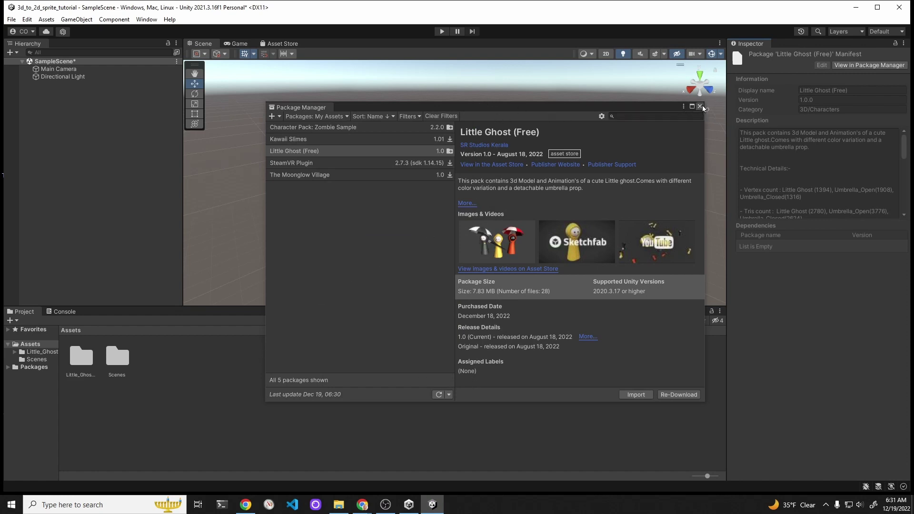
{"action": "mouse_move", "coordinate": [617, 108]}
{"action": "left_mouse_down"}
{"action": "mouse_move", "coordinate": [752, 108]}
{"action": "mouse_move", "coordinate": [621, 110]}
{"action": "left_mouse_up"}
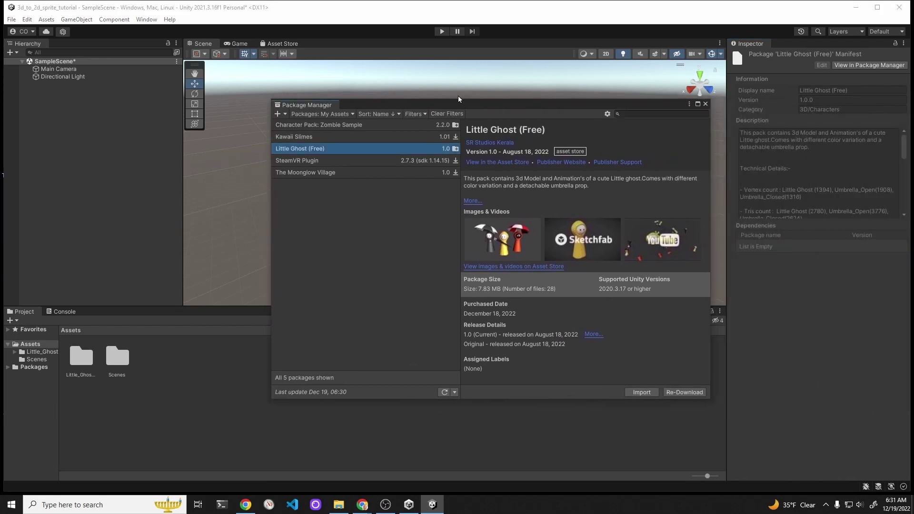
Install Recorder 3.0.3 from the Unity Registry, then move the Package Manager aside
{"action": "left_click", "coordinate": [310, 116]}
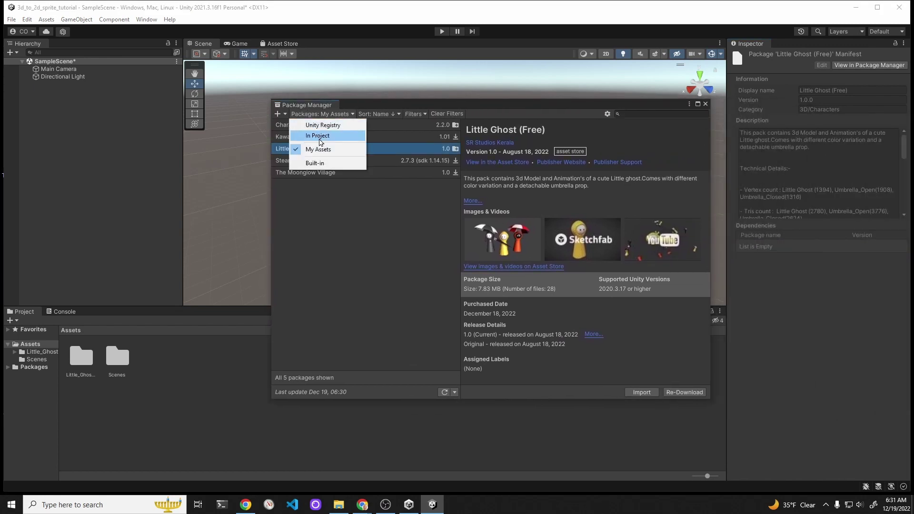
{"action": "left_click", "coordinate": [322, 125]}
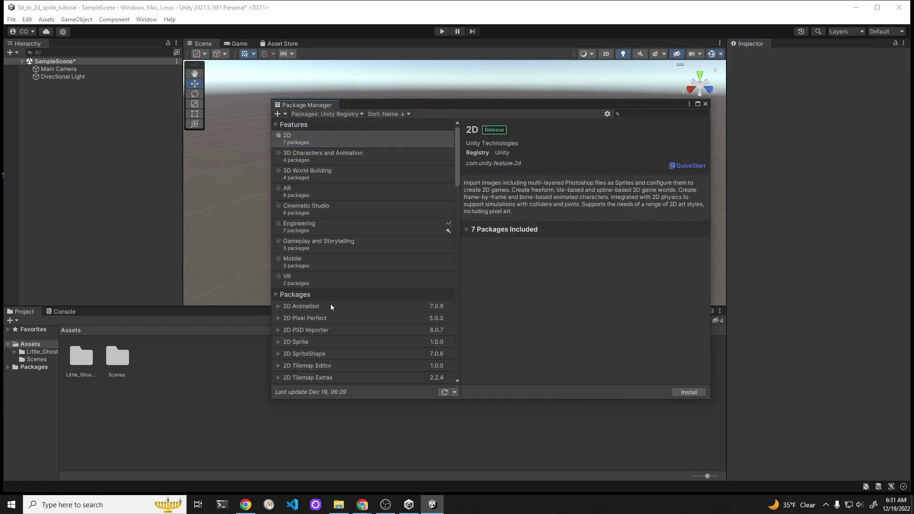
{"action": "scroll", "coordinate": [332, 306], "scroll_direction": "down", "scroll_amount": 20}
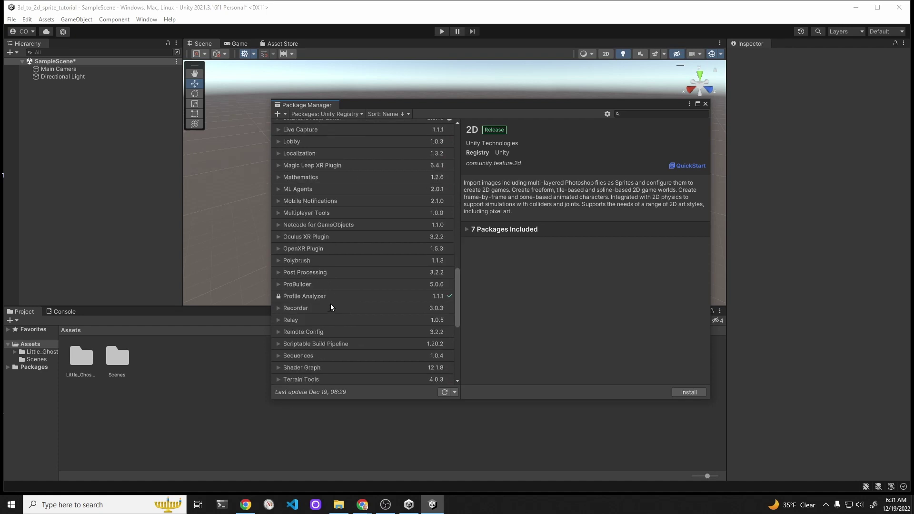
{"action": "left_click", "coordinate": [327, 308]}
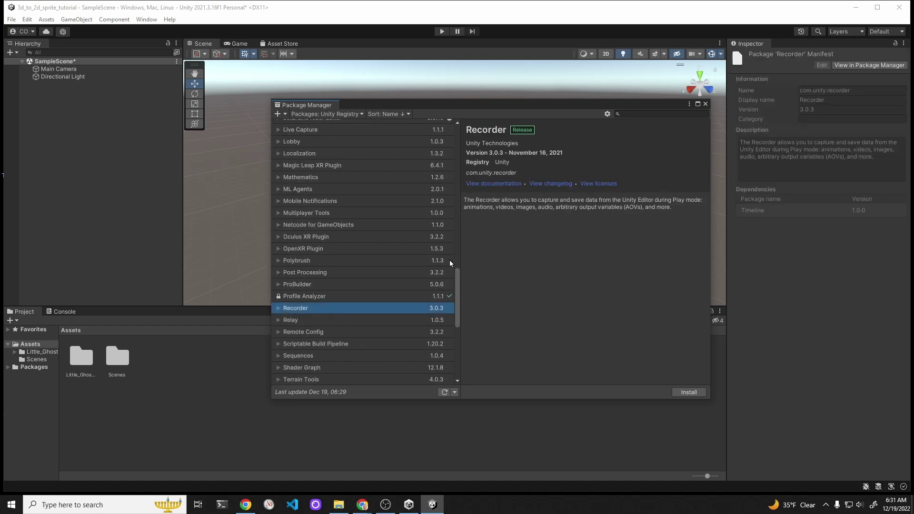
{"action": "left_click", "coordinate": [689, 392]}
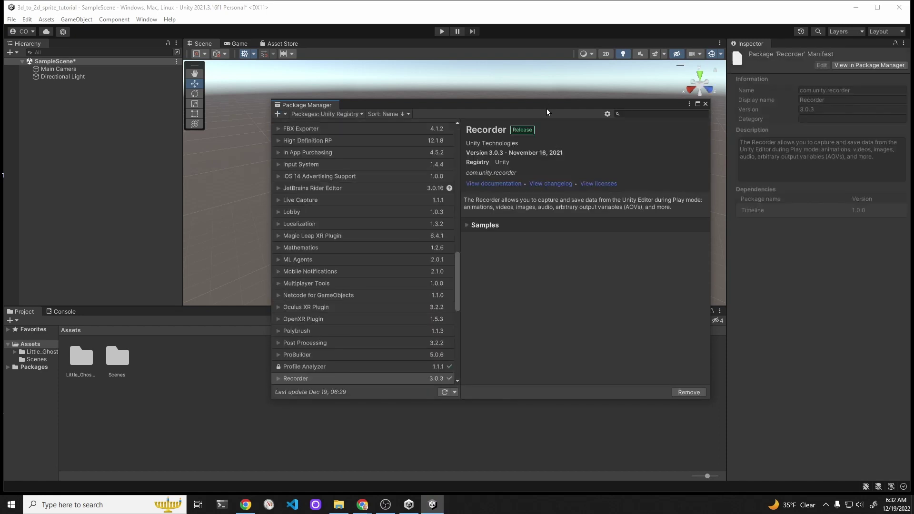
{"action": "left_click_drag", "start_coordinate": [547, 110], "coordinate": [913, 137]}
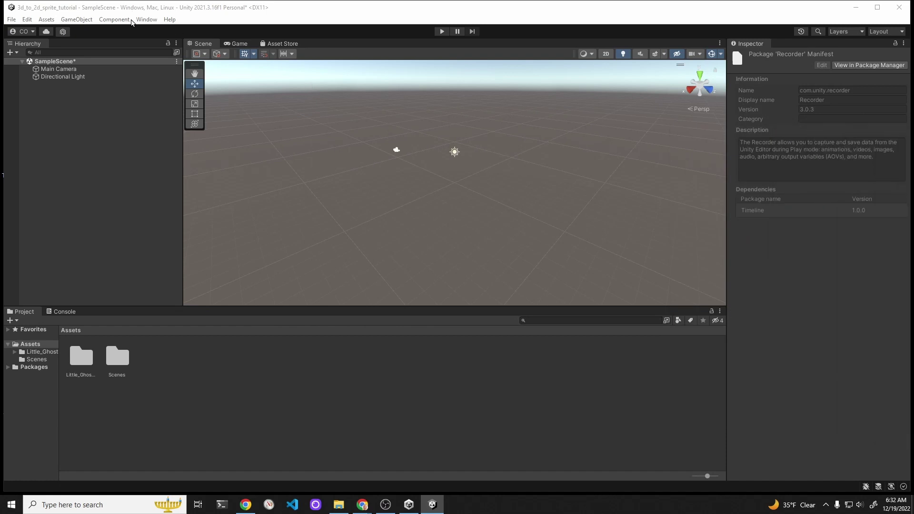
{"action": "left_click", "coordinate": [144, 20]}
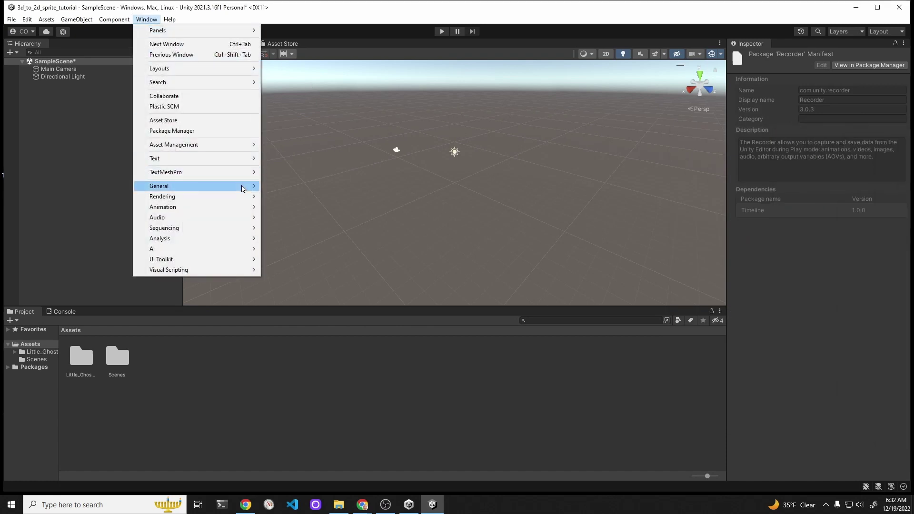
{"action": "mouse_move", "coordinate": [243, 186]}
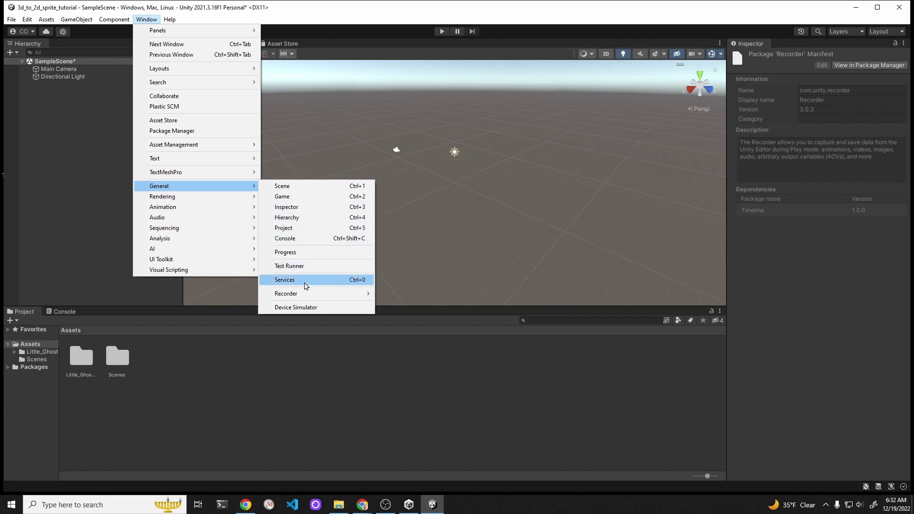
{"action": "mouse_move", "coordinate": [327, 298]}
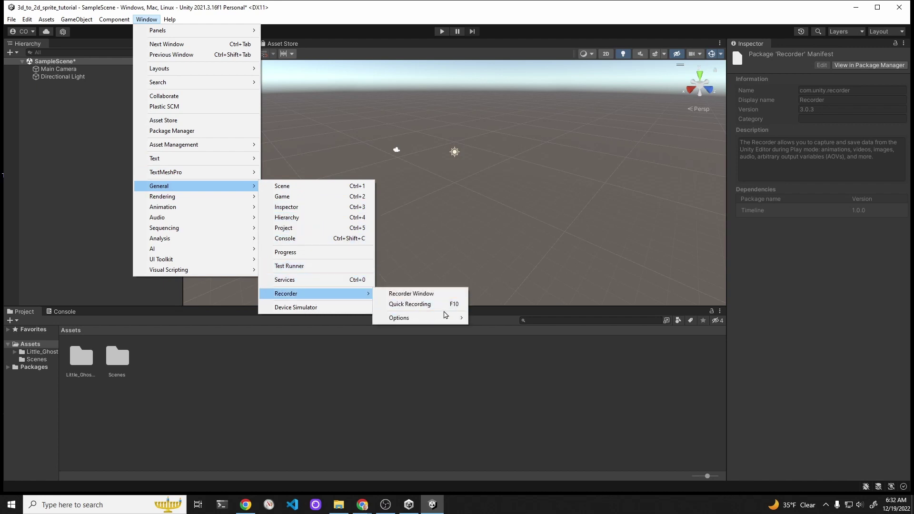
{"action": "left_click", "coordinate": [422, 294]}
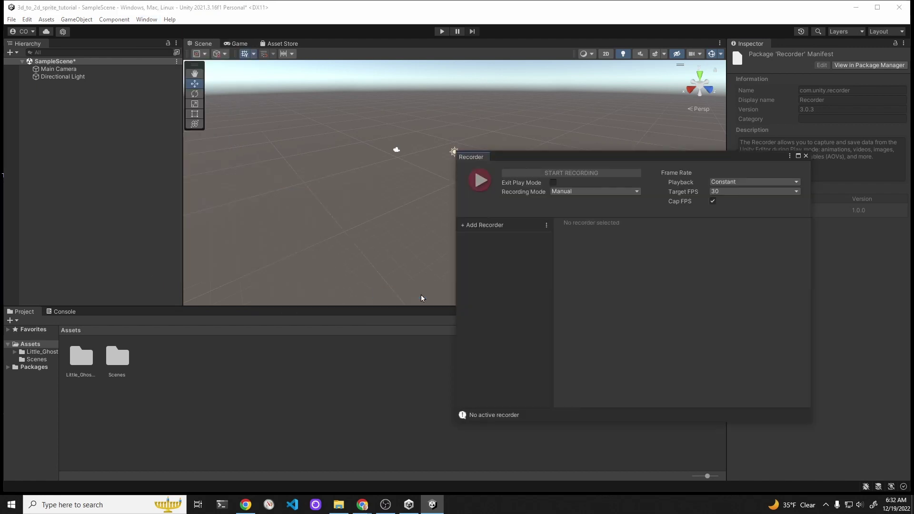
{"action": "left_click_drag", "start_coordinate": [557, 162], "coordinate": [913, 190]}
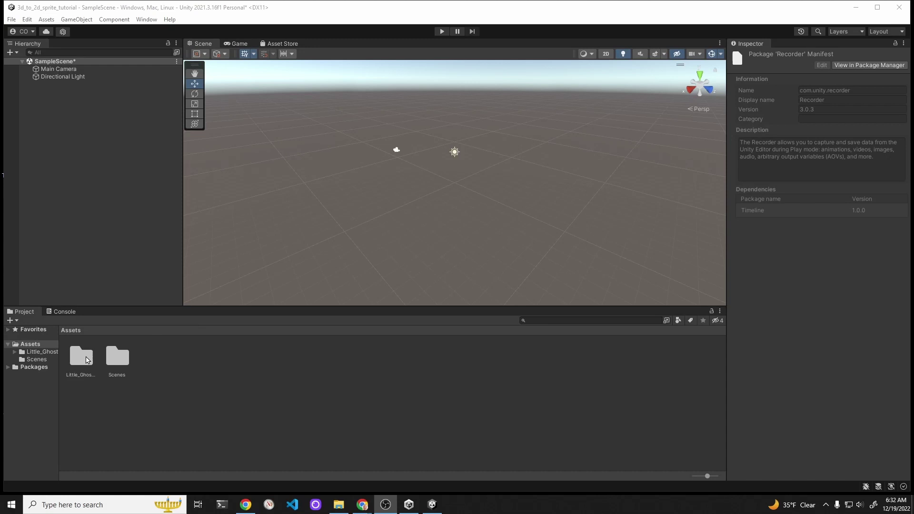
Open Little_Ghost2 and then its Prefabs folder in the Project panel
{"action": "double_click", "coordinate": [81, 360]}
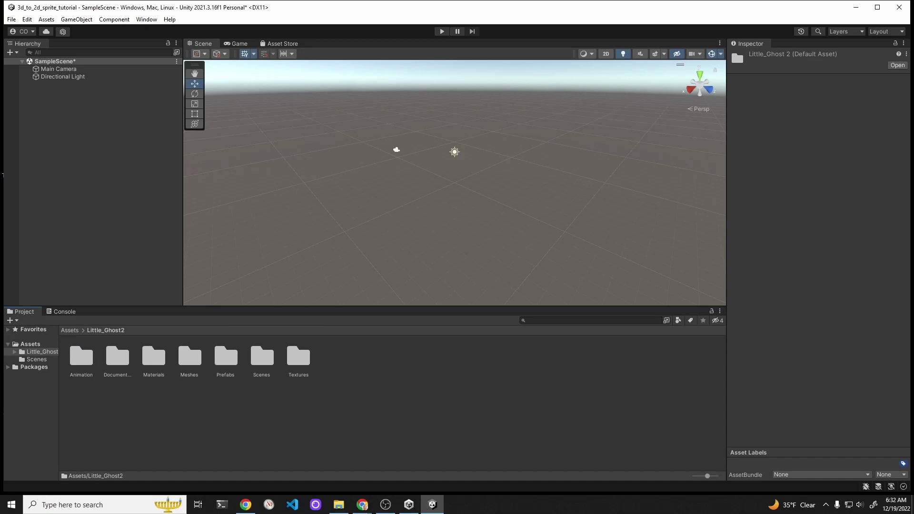
{"action": "key", "text": "alt+Tab"}
{"action": "left_click", "coordinate": [226, 357]}
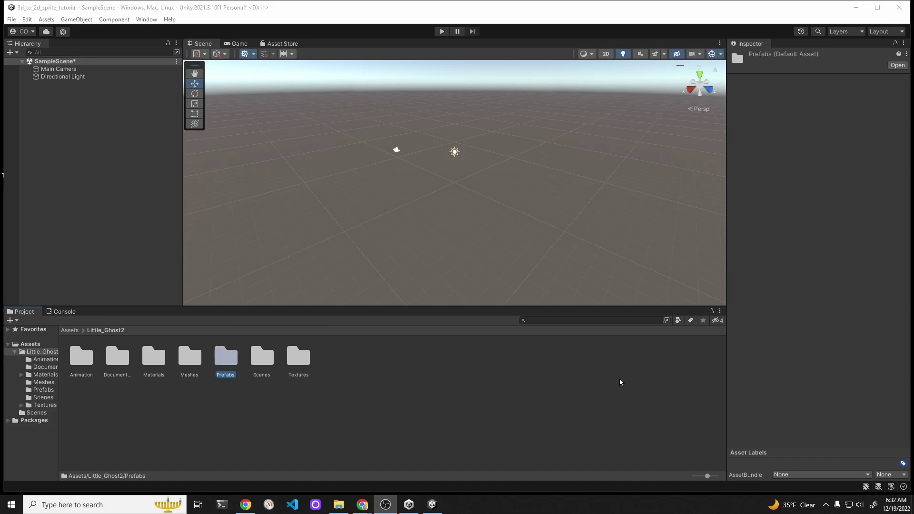
{"action": "double_click", "coordinate": [232, 364]}
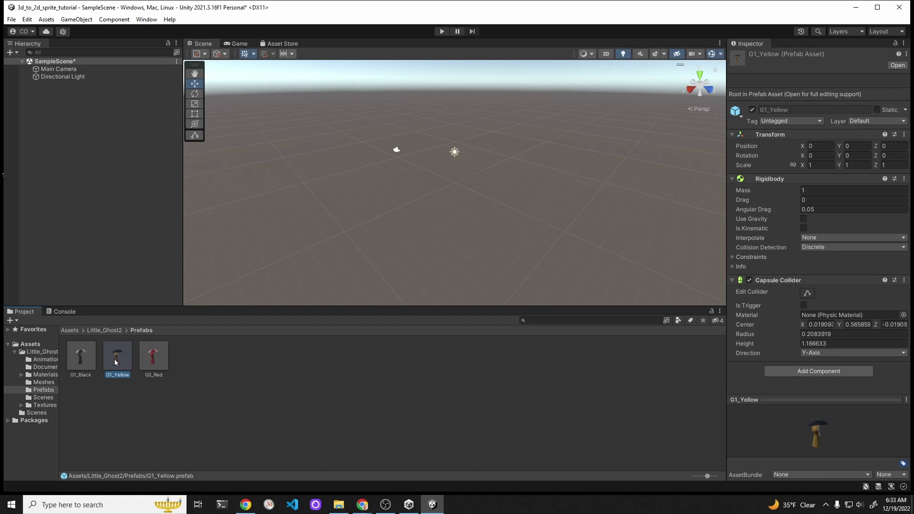
Drag the G1_Yellow prefab into the Hierarchy at 0,0,0, then enlarge the Scene view
{"action": "left_click_drag", "start_coordinate": [114, 359], "coordinate": [80, 200]}
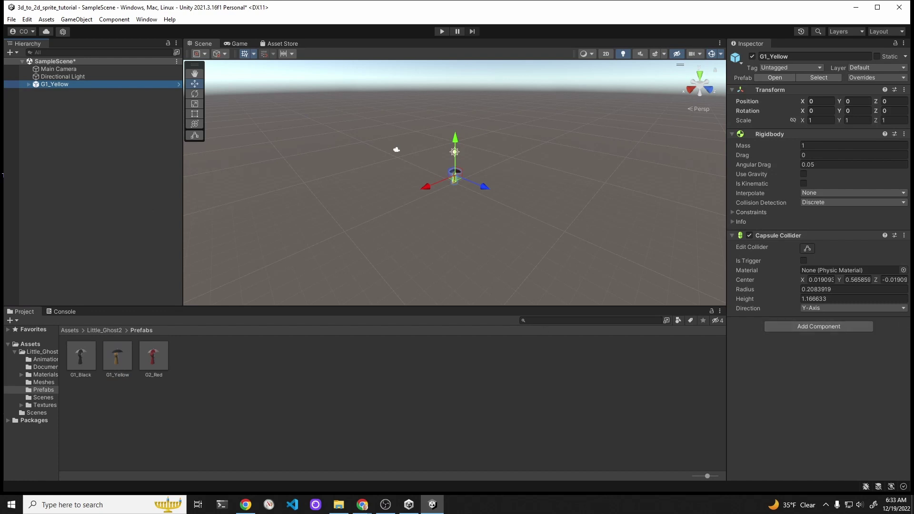
{"action": "key", "text": "alt+Tab"}
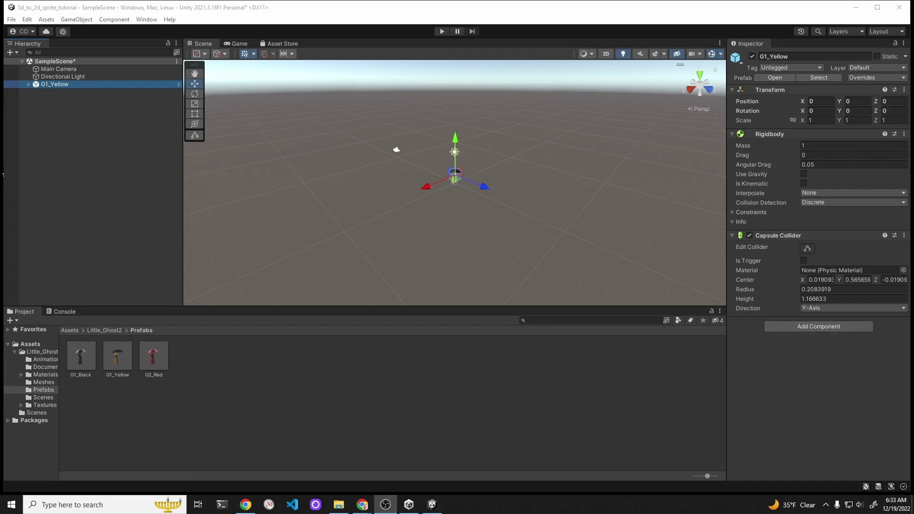
{"action": "scroll", "coordinate": [593, 248], "scroll_direction": "up", "scroll_amount": 3}
{"action": "scroll", "coordinate": [594, 248], "scroll_direction": "up", "scroll_amount": 5}
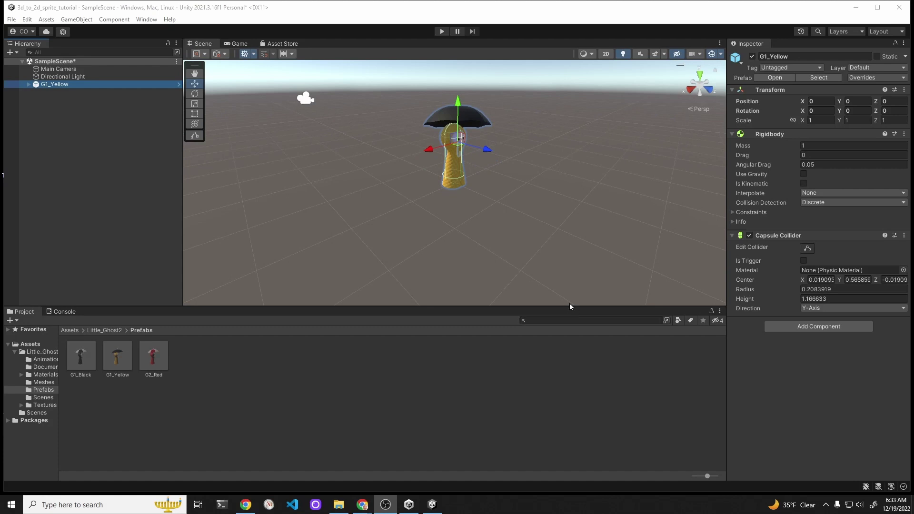
{"action": "left_click_drag", "start_coordinate": [569, 306], "coordinate": [558, 382]}
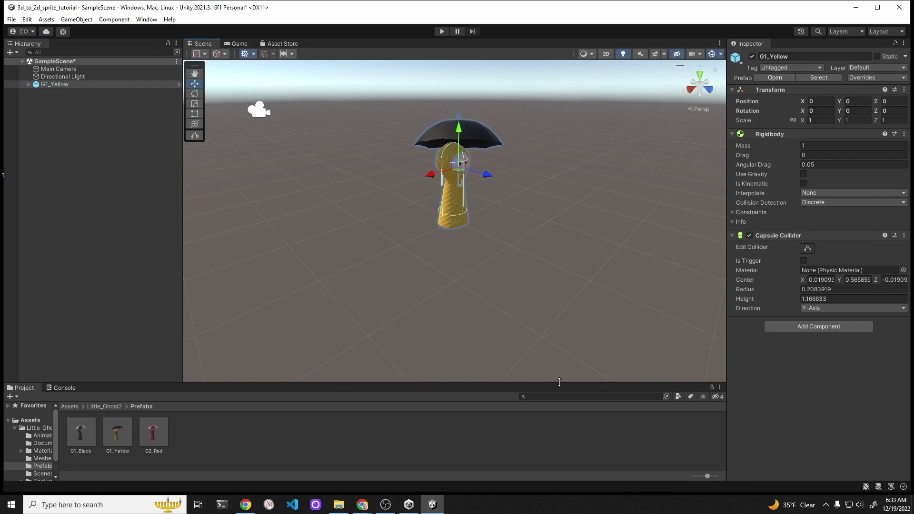
Dock the Game view as its own panel beside the Scene view and enlarge it
{"action": "left_click", "coordinate": [236, 45]}
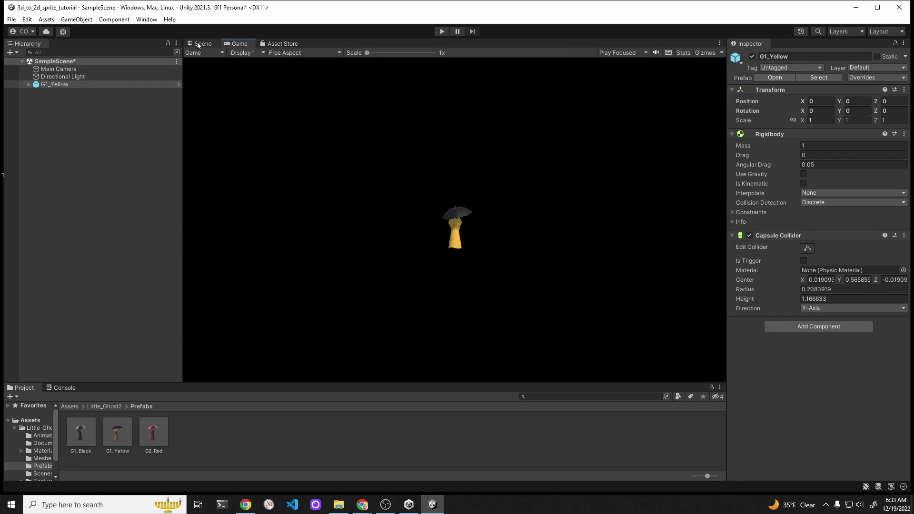
{"action": "left_click", "coordinate": [198, 43]}
{"action": "left_click", "coordinate": [237, 43]}
{"action": "left_click_drag", "start_coordinate": [236, 42], "coordinate": [815, 401]}
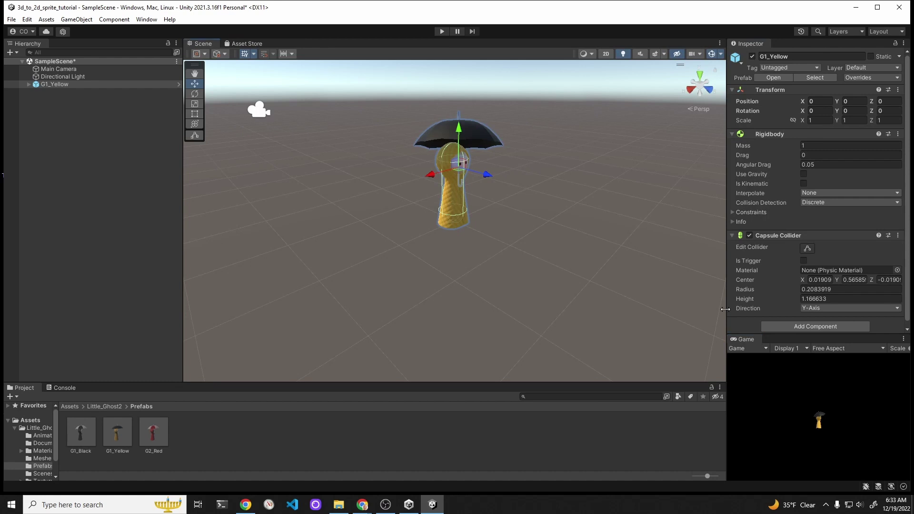
{"action": "left_click_drag", "start_coordinate": [727, 312], "coordinate": [656, 301]}
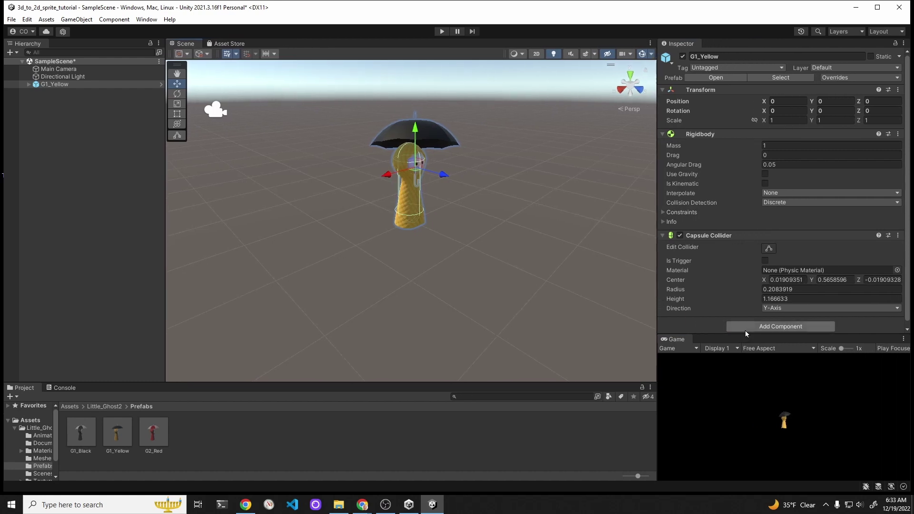
{"action": "left_click_drag", "start_coordinate": [744, 331], "coordinate": [732, 228]}
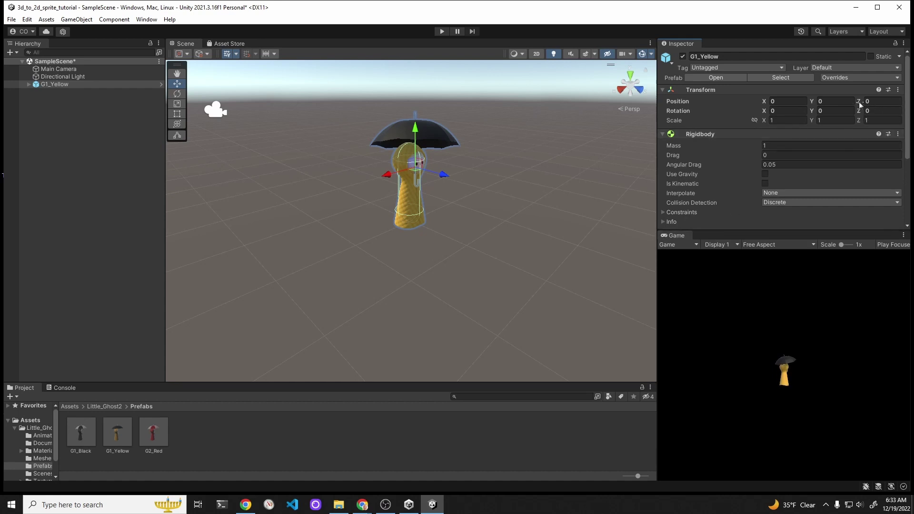
Move the Main Camera closer to the ghost and turn G1_Yellow around its vertical axis
{"action": "left_click", "coordinate": [73, 68]}
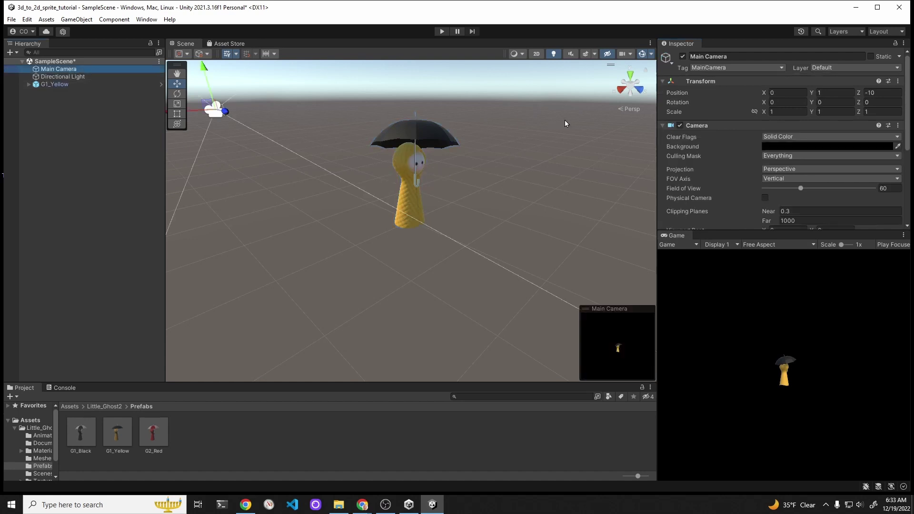
{"action": "left_click_drag", "start_coordinate": [858, 91], "coordinate": [76, 98]}
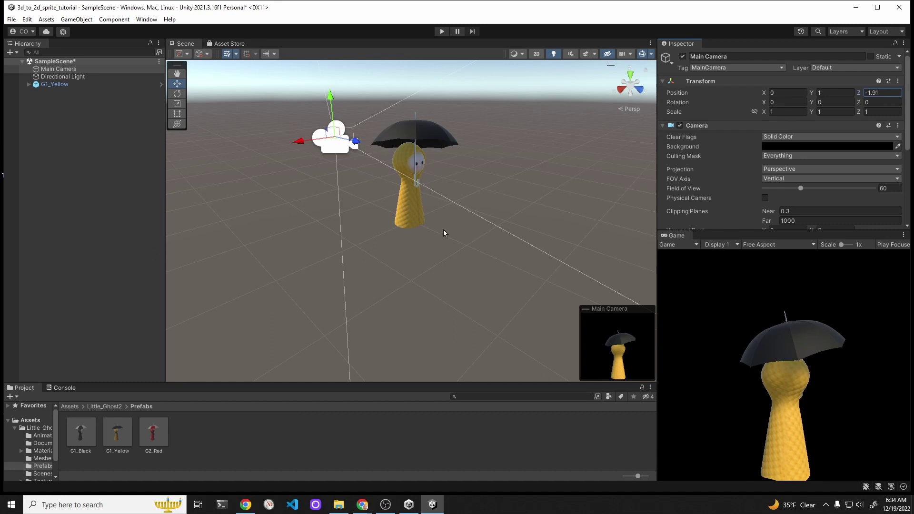
{"action": "left_click", "coordinate": [65, 85]}
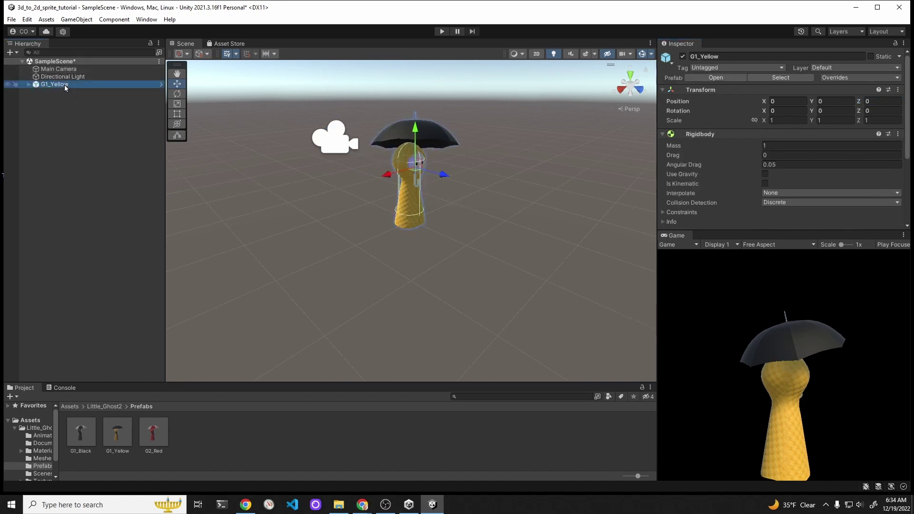
{"action": "left_click", "coordinate": [816, 112]}
{"action": "type", "text": "1.04"}
{"action": "left_click_drag", "start_coordinate": [823, 113], "coordinate": [790, 162]}
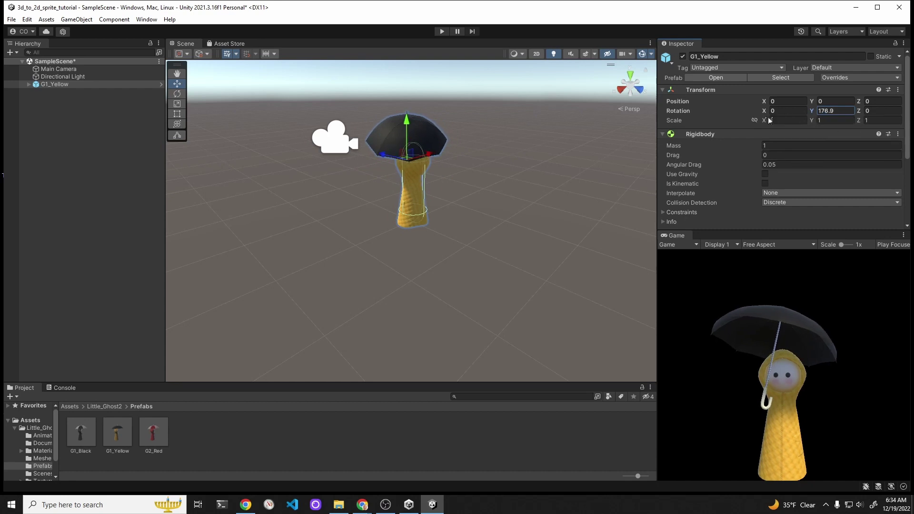
Tilt G1_Yellow slightly on X and Z and raise it a little
{"action": "left_click_drag", "start_coordinate": [766, 111], "coordinate": [774, 117]}
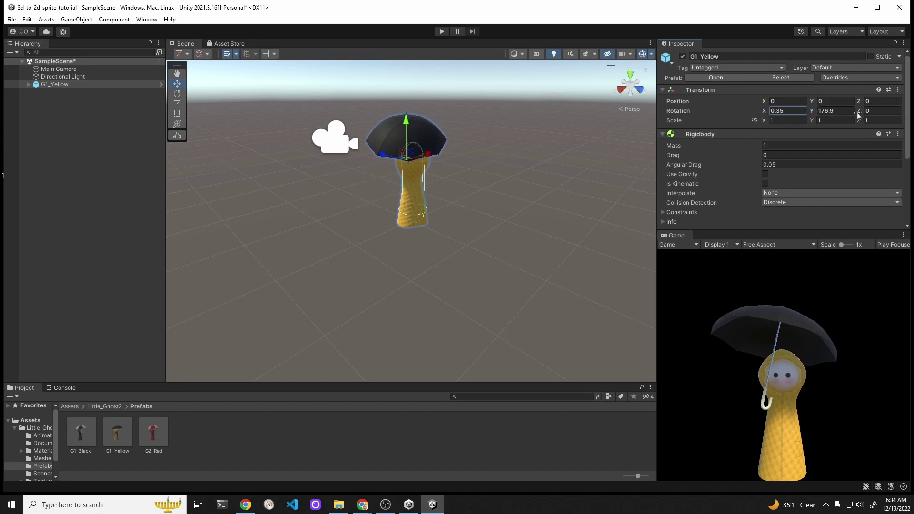
{"action": "mouse_move", "coordinate": [859, 114]}
{"action": "left_mouse_down"}
{"action": "mouse_move", "coordinate": [867, 113]}
{"action": "mouse_move", "coordinate": [858, 116]}
{"action": "left_mouse_up"}
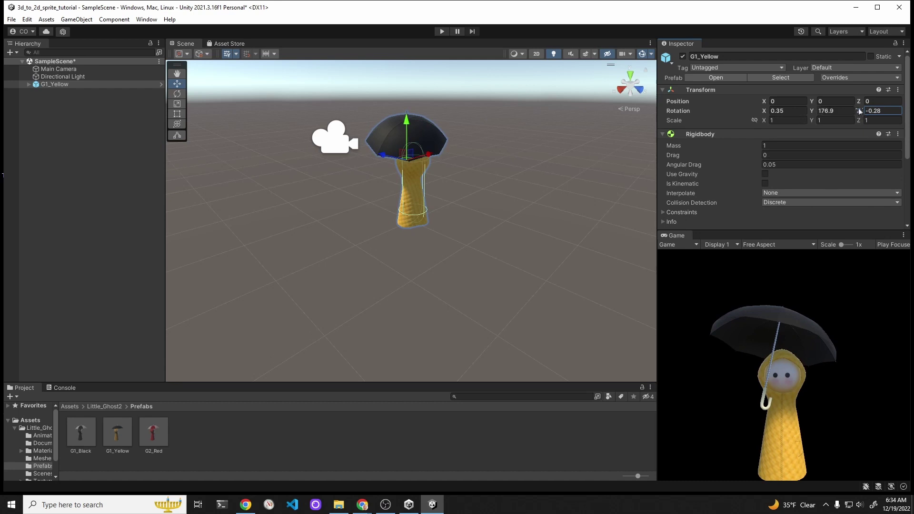
{"action": "left_click_drag", "start_coordinate": [812, 101], "coordinate": [827, 110]}
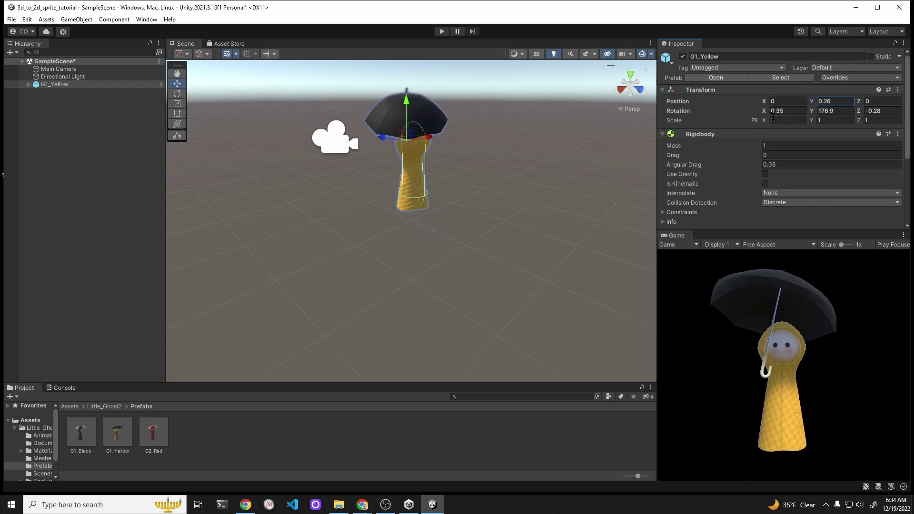
Nudge the Main Camera's Z position to about -1.68 so the ghost fills the Game view
{"action": "left_click", "coordinate": [58, 69]}
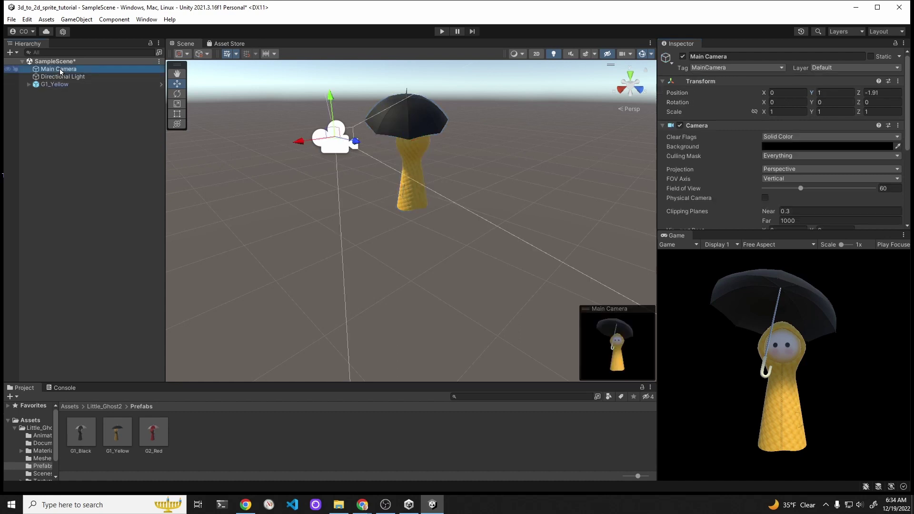
{"action": "left_click", "coordinate": [859, 95]}
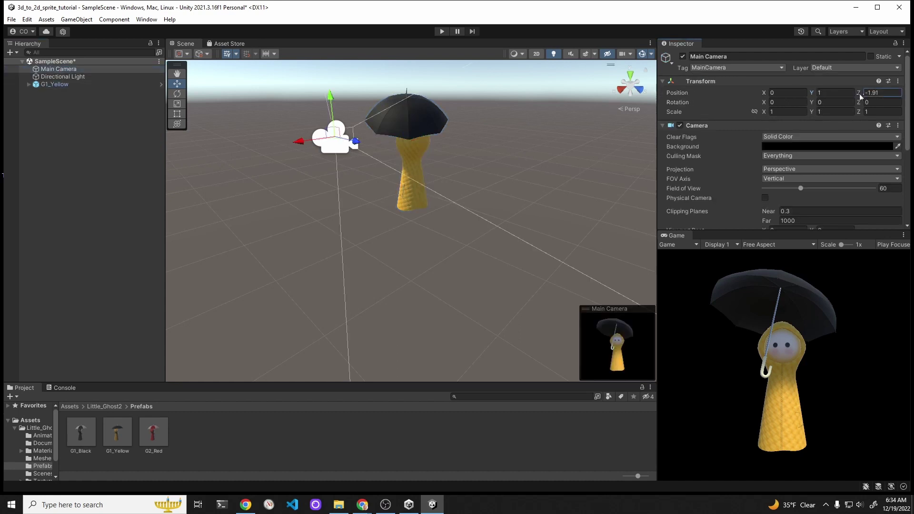
{"action": "left_click_drag", "start_coordinate": [859, 95], "coordinate": [862, 94]}
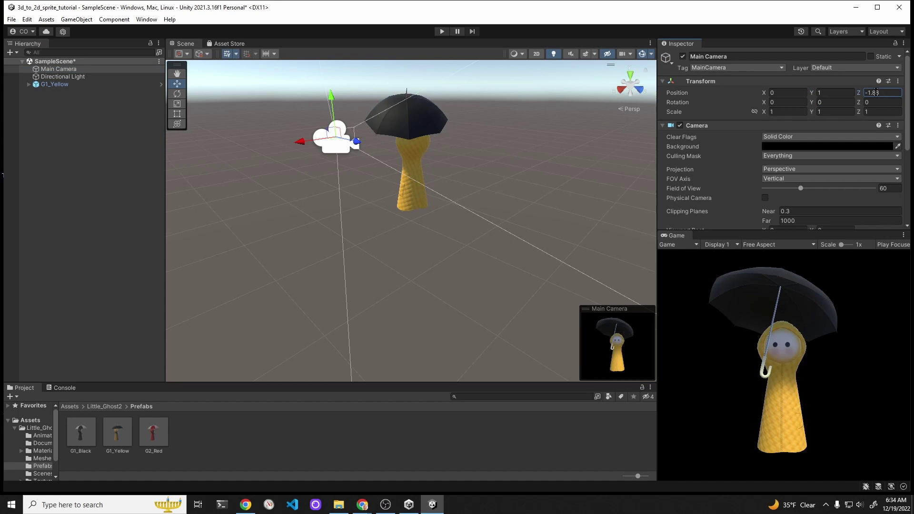
{"action": "key", "text": "alt+Tab"}
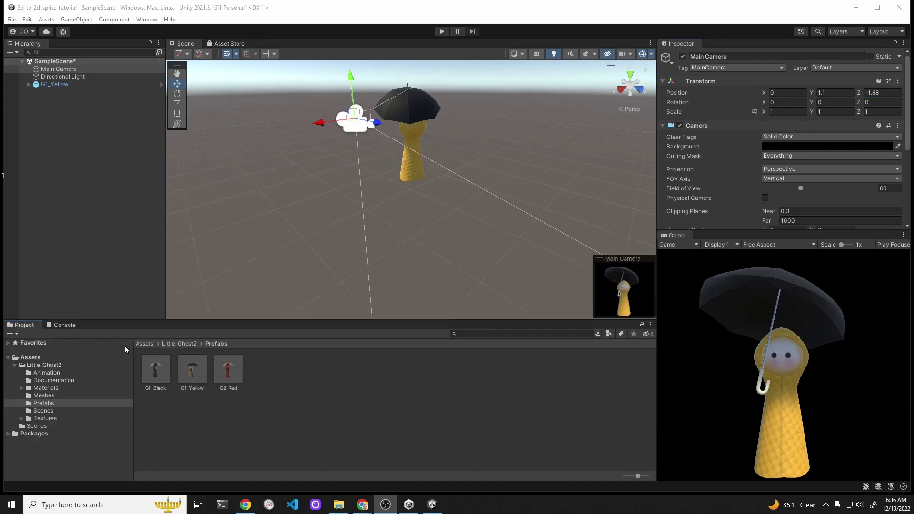
Apply the round_path clip from Little_Ghost2/Animation/Path1 to G1_Yellow in the Scene
{"action": "left_click", "coordinate": [47, 372]}
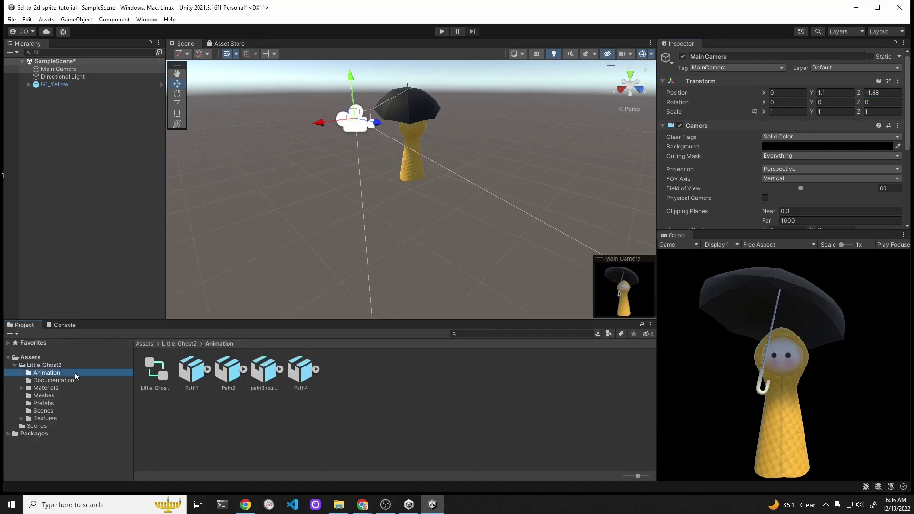
{"action": "left_click", "coordinate": [207, 369]}
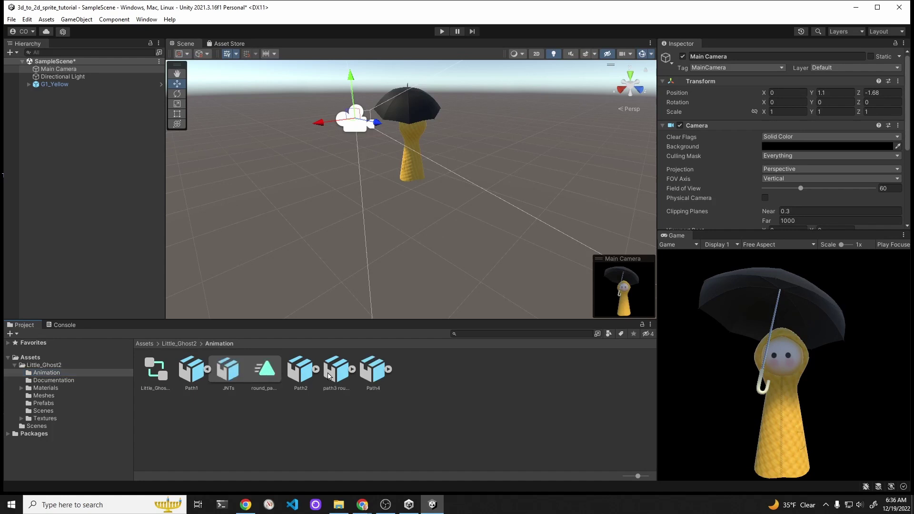
{"action": "left_click", "coordinate": [266, 372]}
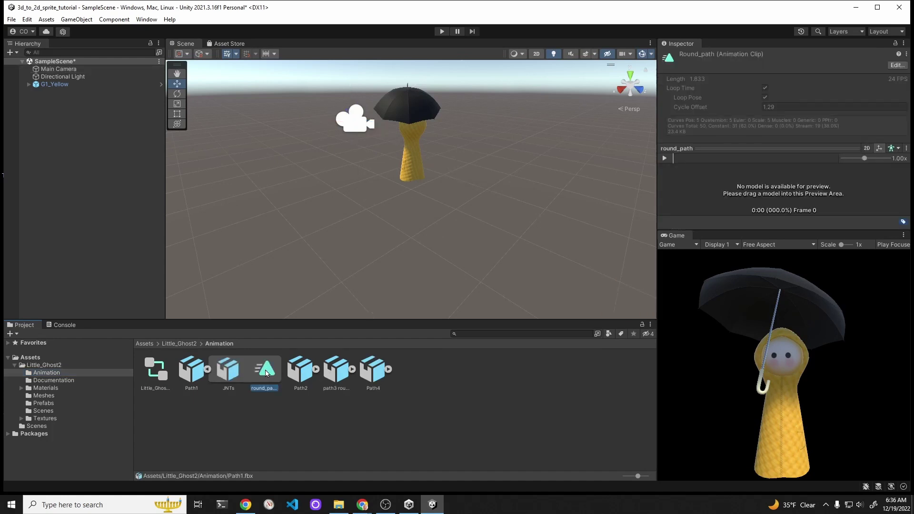
{"action": "left_click_drag", "start_coordinate": [266, 372], "coordinate": [412, 153]}
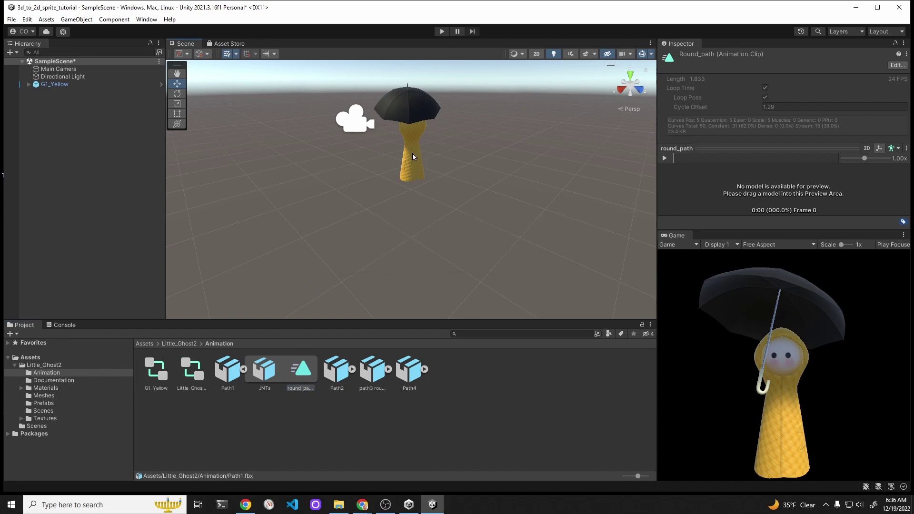
Play the scene to preview the ghost's round_path movement, then stop it
{"action": "left_click", "coordinate": [440, 31]}
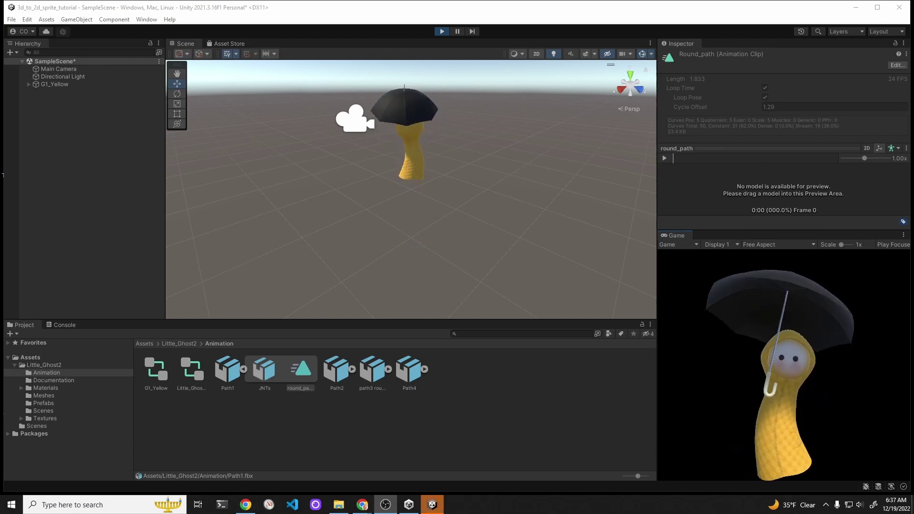
{"action": "left_click", "coordinate": [107, 84]}
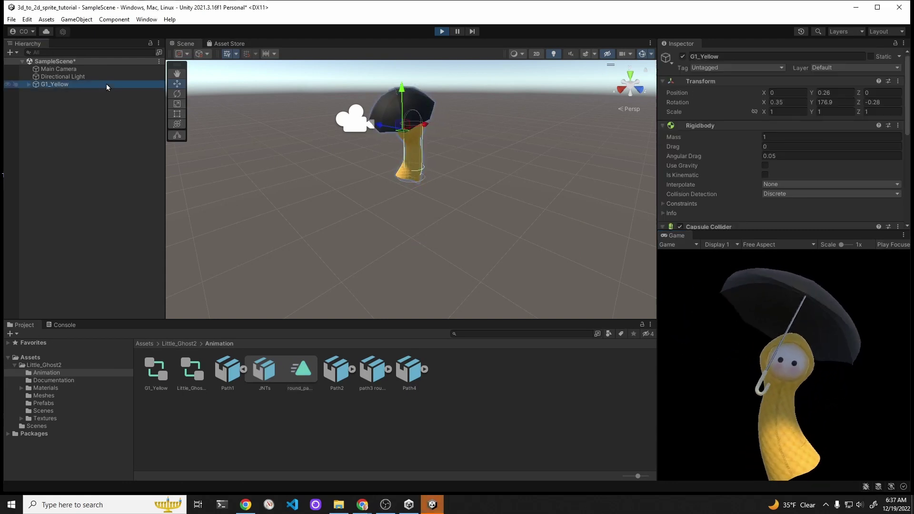
{"action": "left_click", "coordinate": [441, 31]}
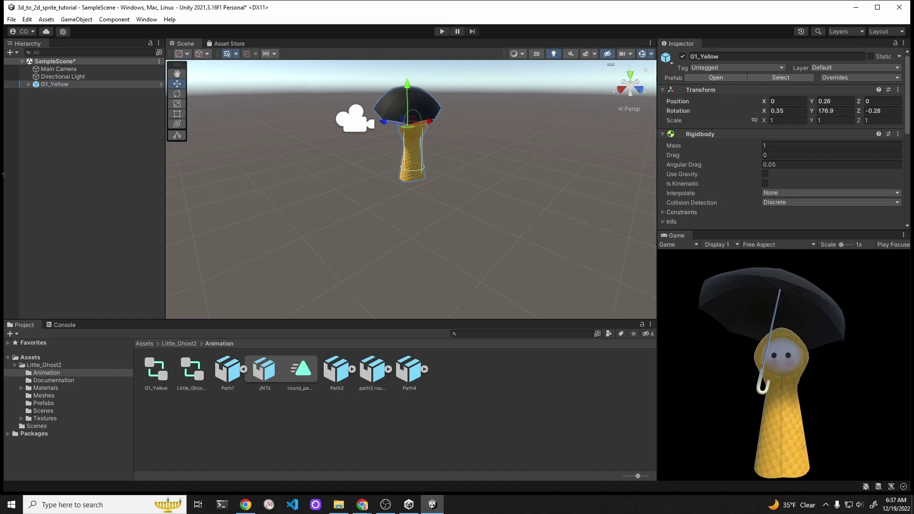
{"action": "key", "text": "alt+Tab"}
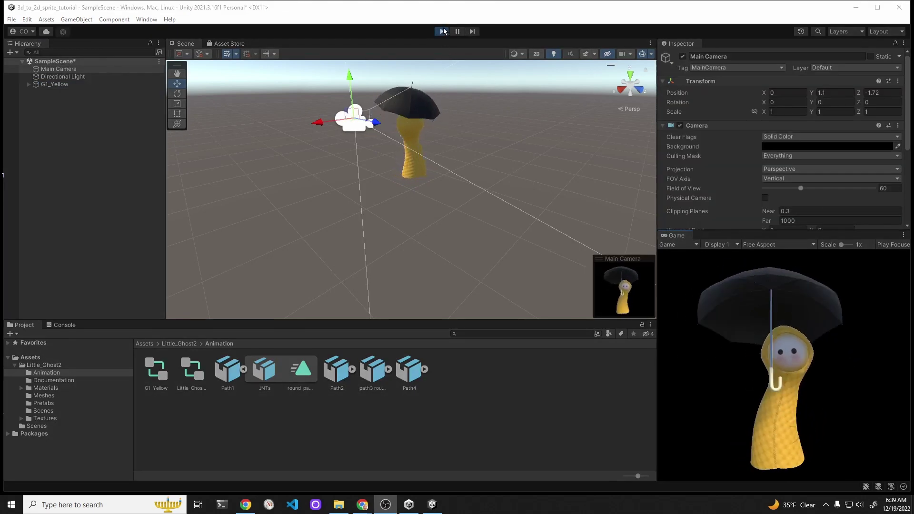
Exit play mode and bring up the Recorder window in the screen centre
{"action": "left_click", "coordinate": [442, 32]}
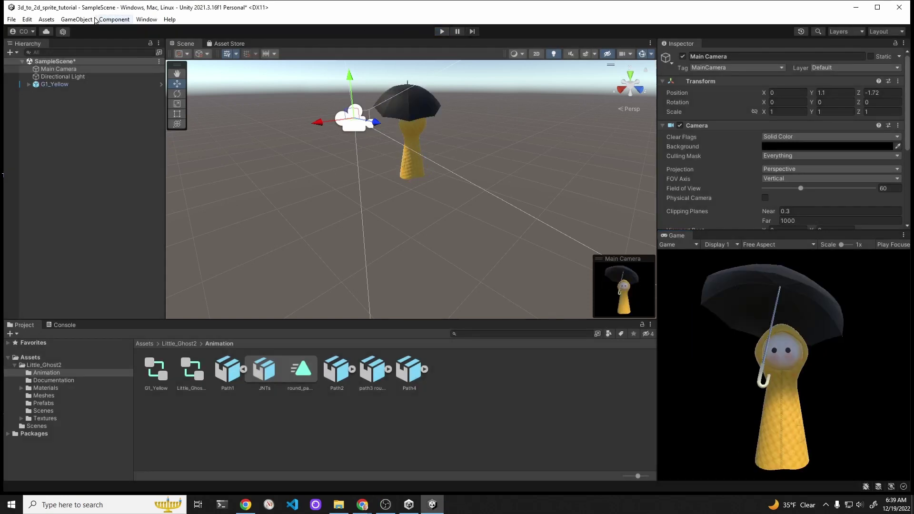
{"action": "left_click", "coordinate": [145, 22]}
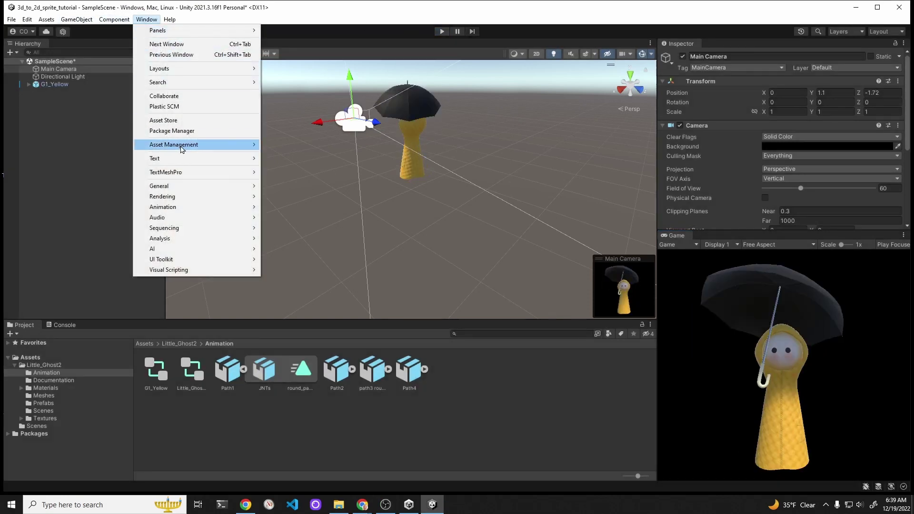
{"action": "mouse_move", "coordinate": [189, 187]}
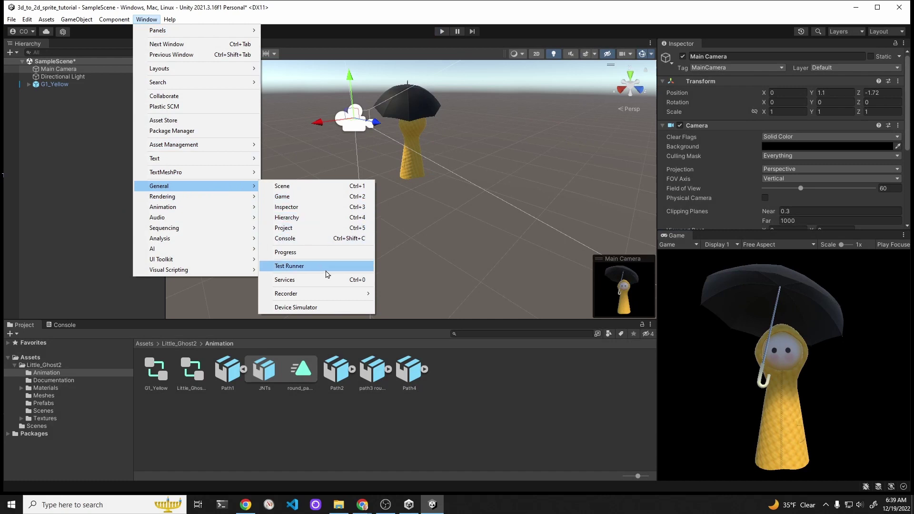
{"action": "mouse_move", "coordinate": [335, 298]}
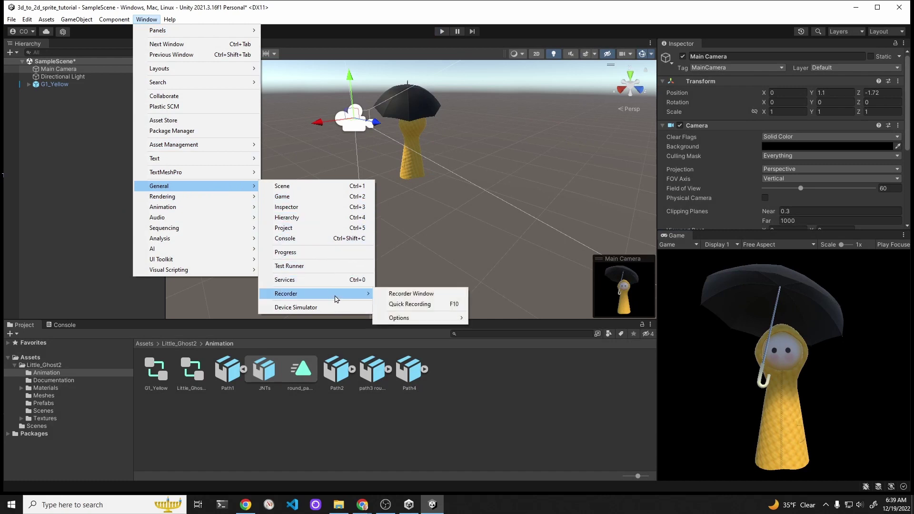
{"action": "left_click", "coordinate": [410, 293]}
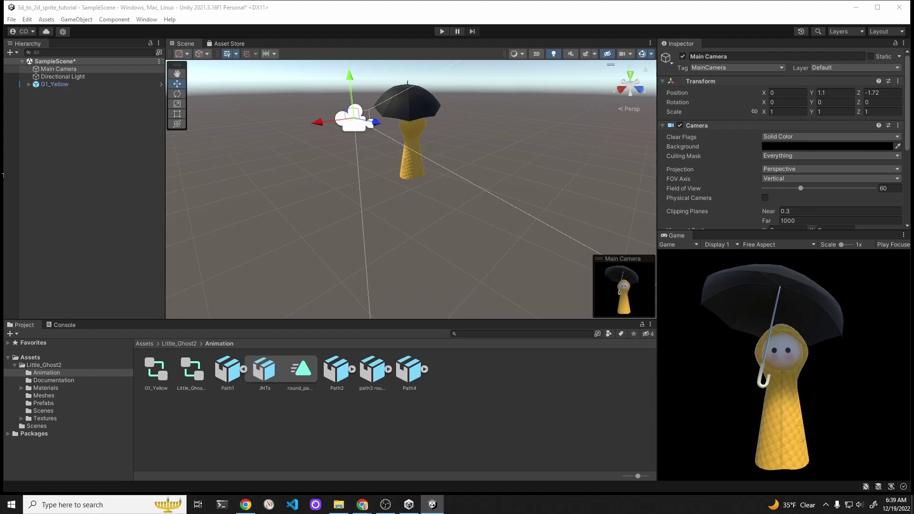
{"action": "left_click_drag", "start_coordinate": [809, 149], "coordinate": [468, 138]}
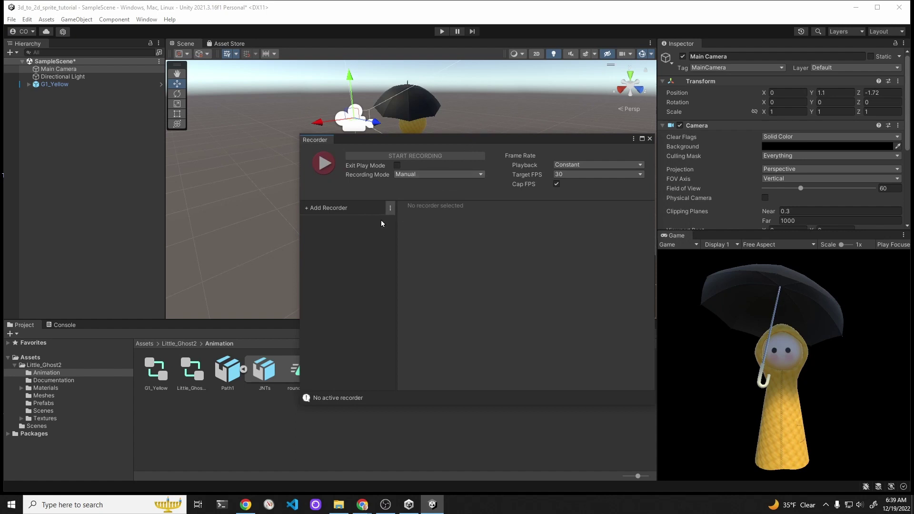
Add an Image Sequence recorder recording a frame interval at a custom 10 fps
{"action": "left_click", "coordinate": [315, 213]}
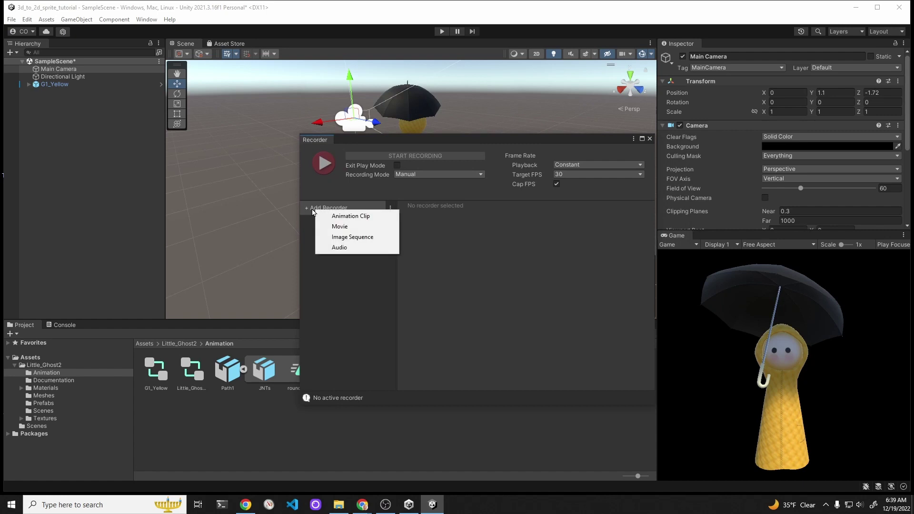
{"action": "left_click", "coordinate": [353, 238]}
{"action": "left_click", "coordinate": [424, 174]}
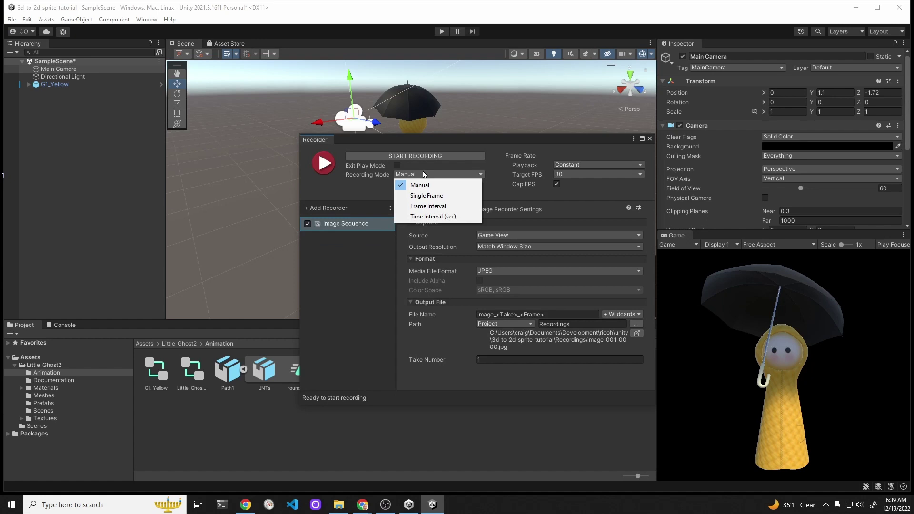
{"action": "left_click", "coordinate": [452, 210]}
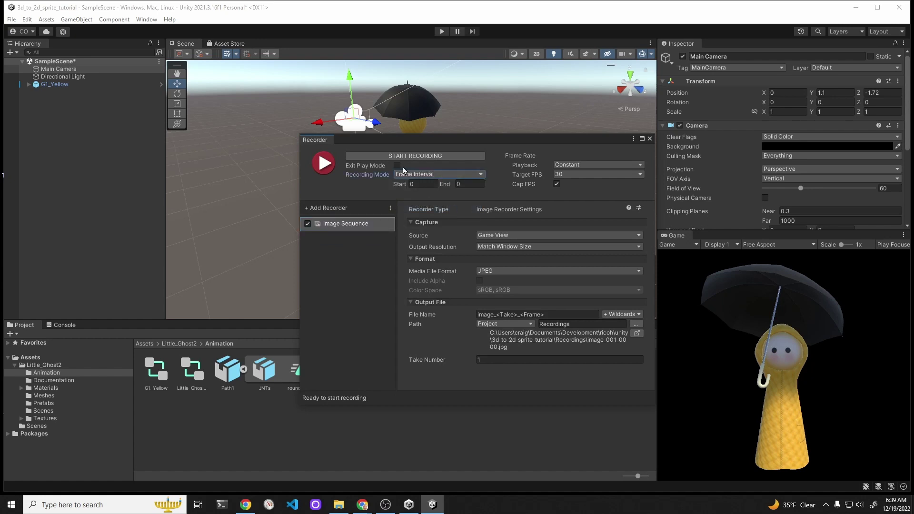
{"action": "left_click", "coordinate": [575, 176]}
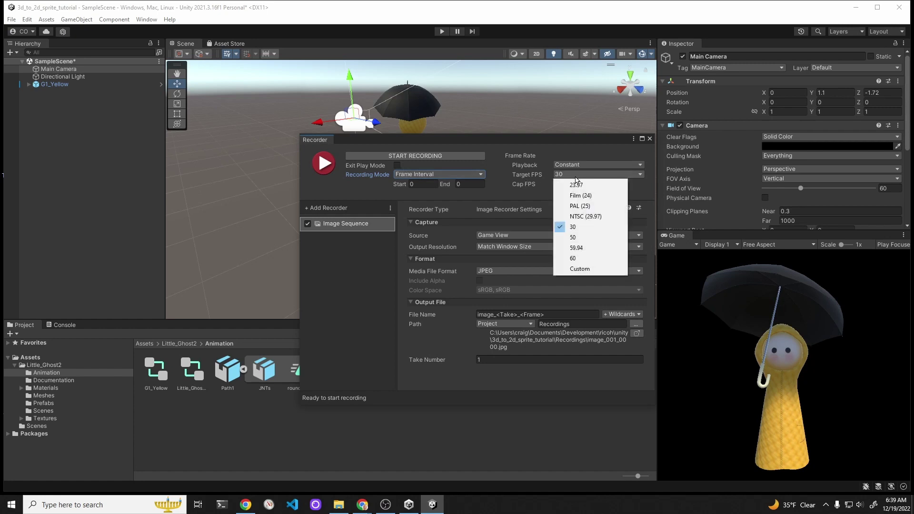
{"action": "left_click", "coordinate": [580, 268]}
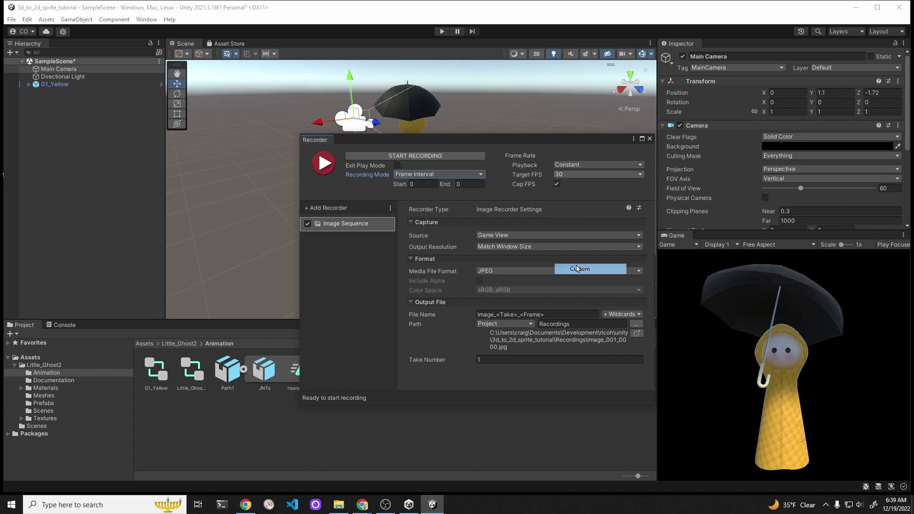
{"action": "left_click", "coordinate": [575, 185]}
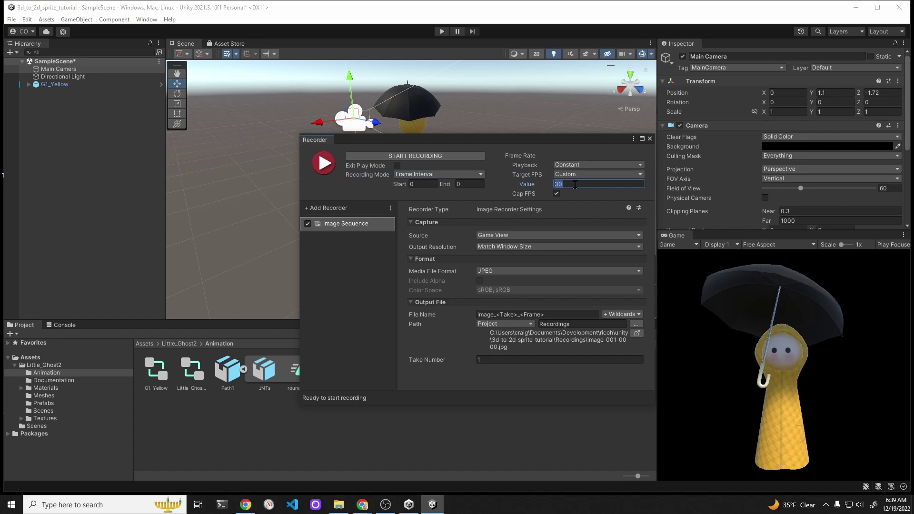
{"action": "type", "text": "1"}
Output PNG frames captured via Texture Sampling at a 1:1 aspect ratio
{"action": "left_click", "coordinate": [547, 270]}
{"action": "left_click", "coordinate": [511, 284]}
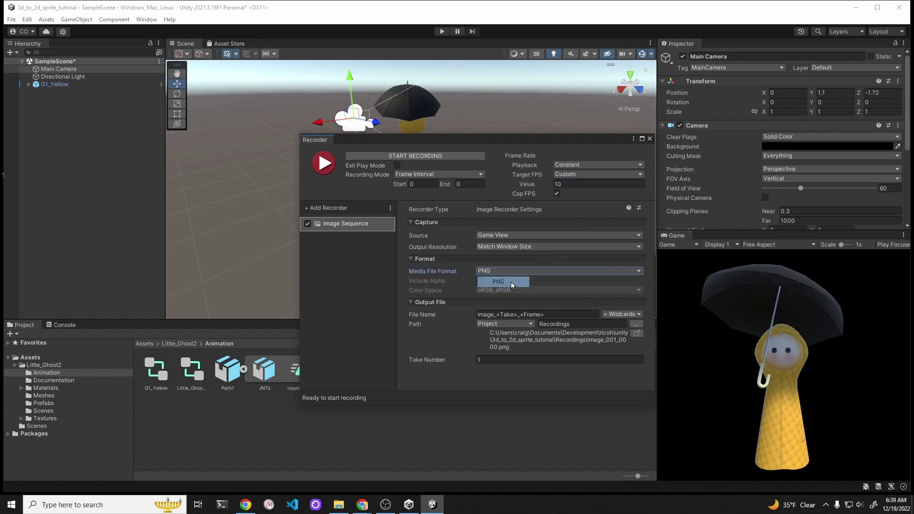
{"action": "left_click", "coordinate": [524, 234]}
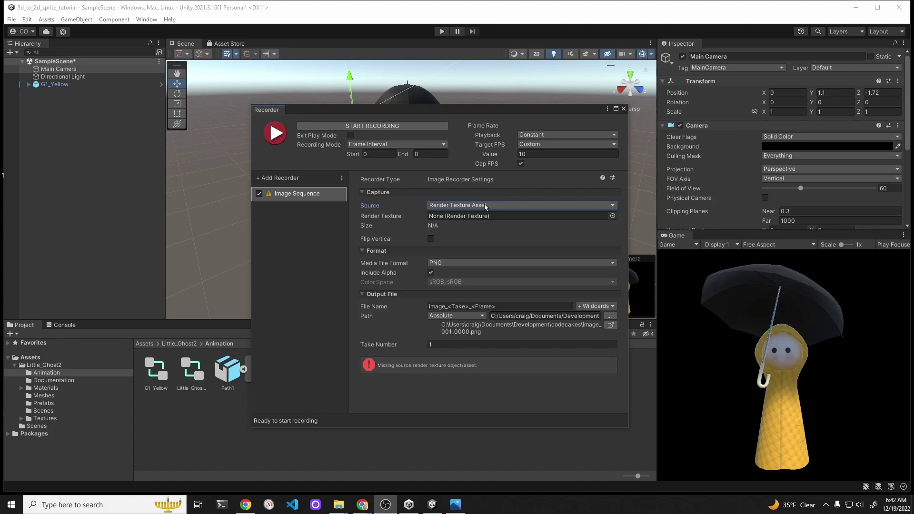
{"action": "left_click", "coordinate": [484, 204]}
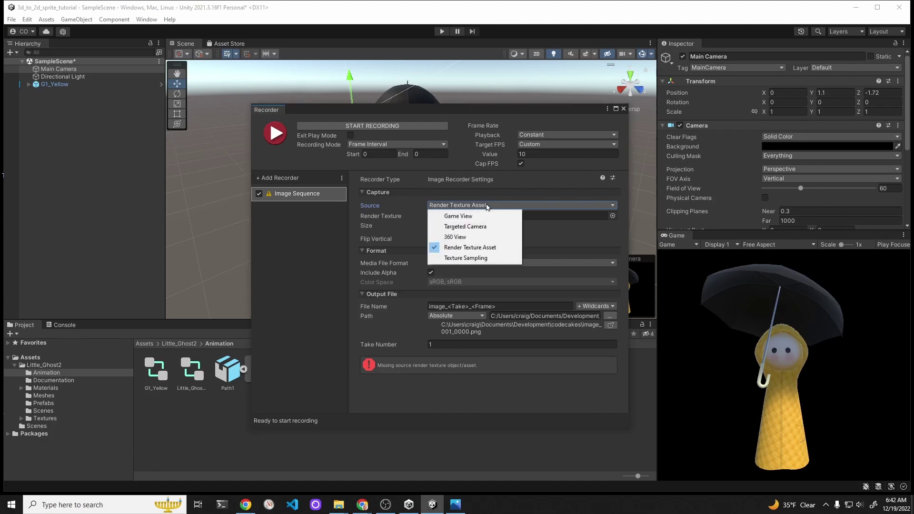
{"action": "left_click", "coordinate": [470, 260]}
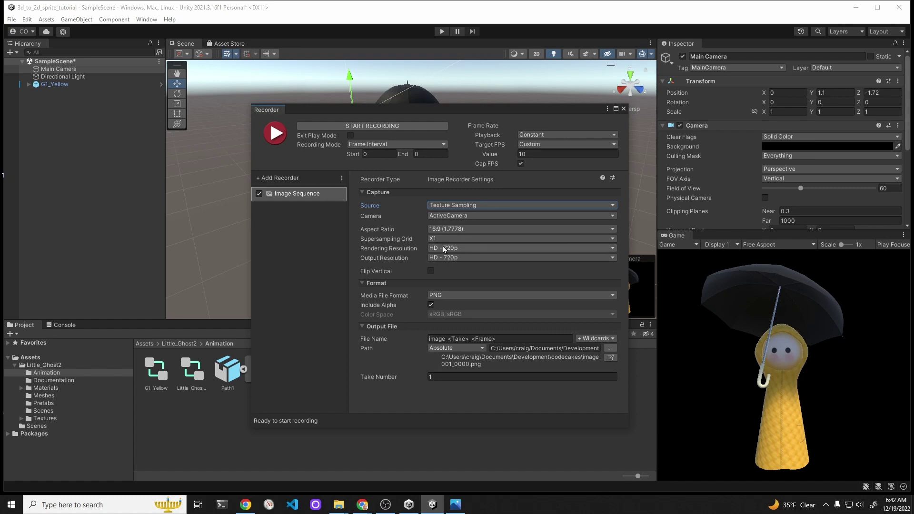
{"action": "left_click", "coordinate": [444, 229]}
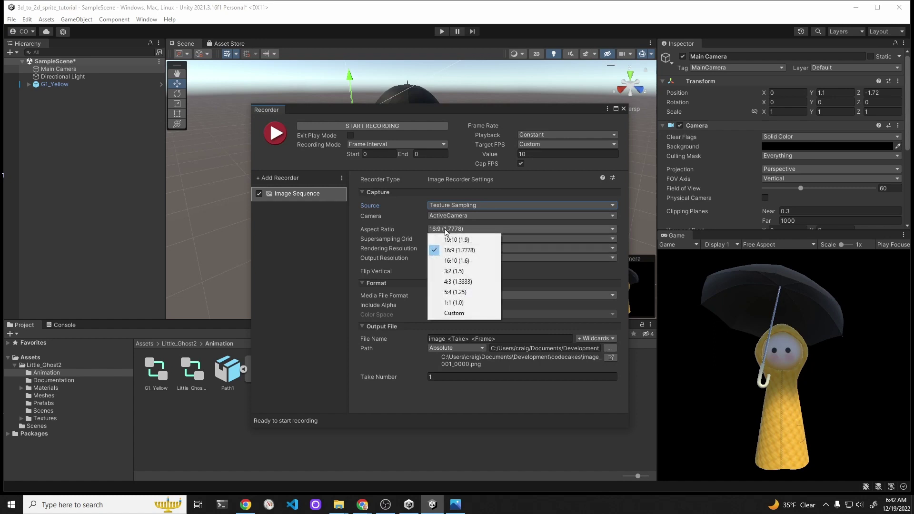
{"action": "left_click", "coordinate": [458, 306]}
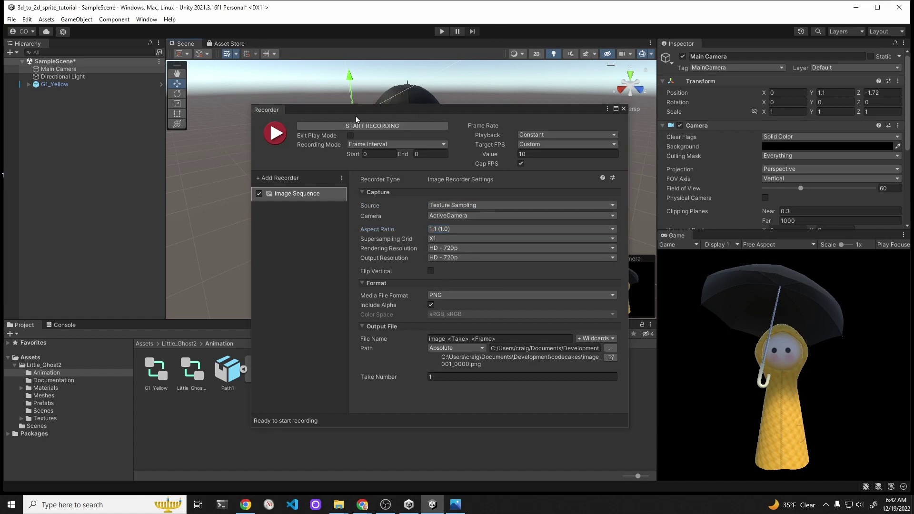
Record one test frame, stop Play, and view image_001_0000 from the codecakes folder
{"action": "left_click", "coordinate": [274, 136]}
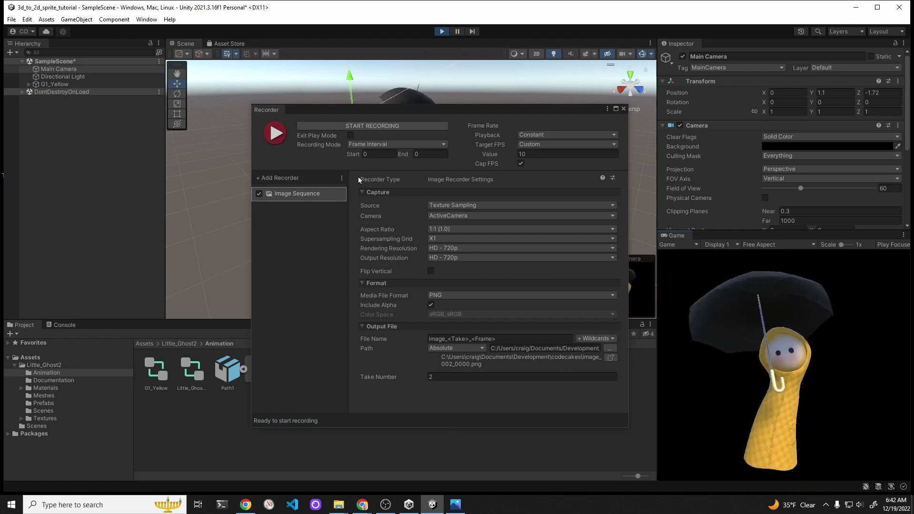
{"action": "left_click", "coordinate": [442, 31]}
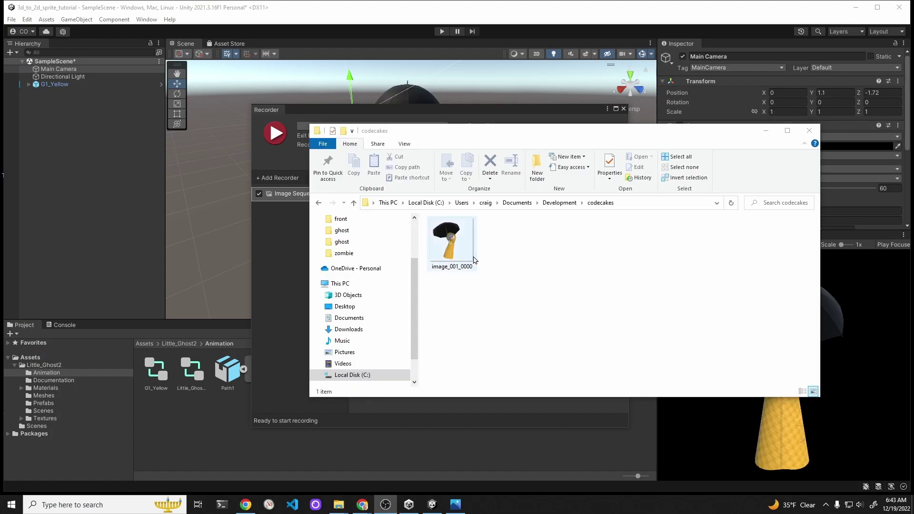
{"action": "left_click", "coordinate": [441, 243]}
{"action": "double_click", "coordinate": [442, 243]}
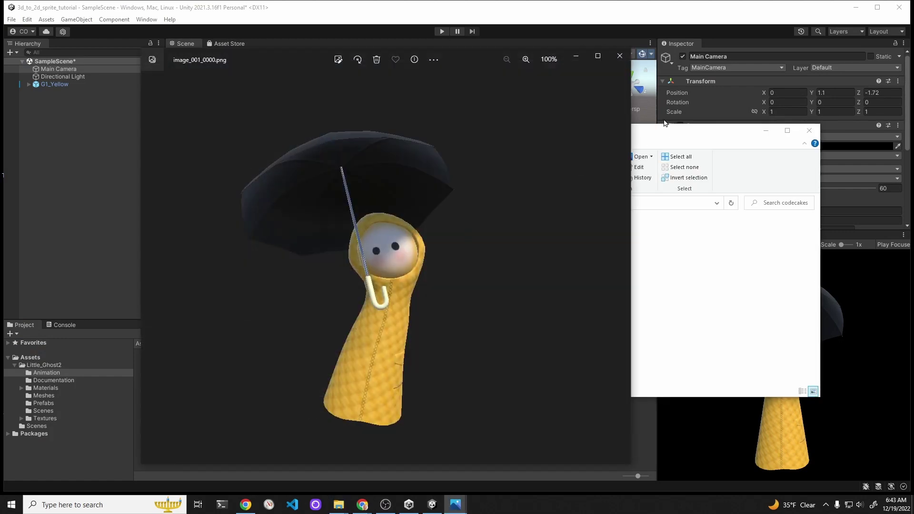
{"action": "left_click", "coordinate": [620, 55]}
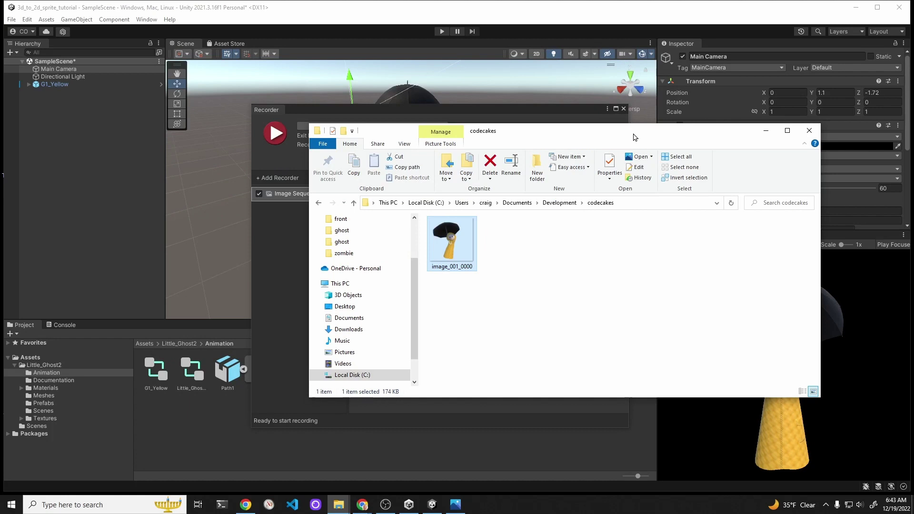
{"action": "left_click_drag", "start_coordinate": [633, 137], "coordinate": [913, 162]}
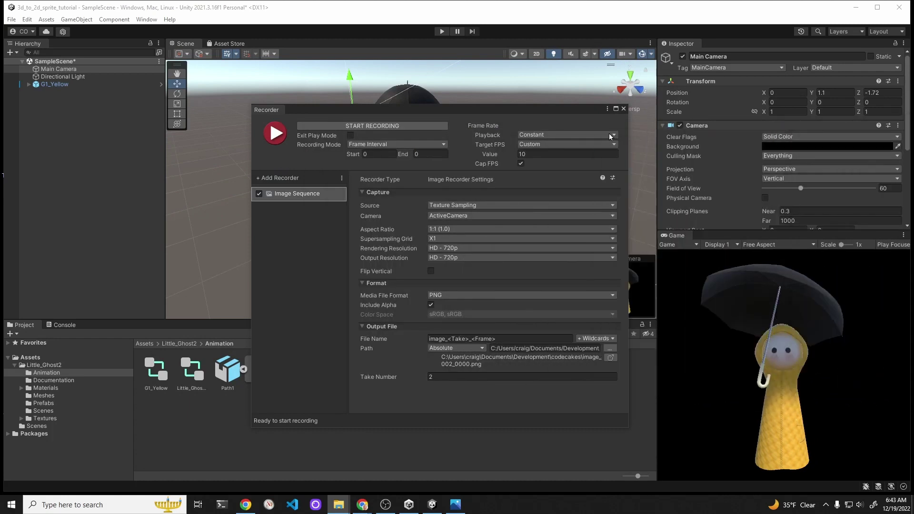
Set the Recorder End frame to 20, record frames 0–20, and stop Play
{"action": "left_click", "coordinate": [428, 150]}
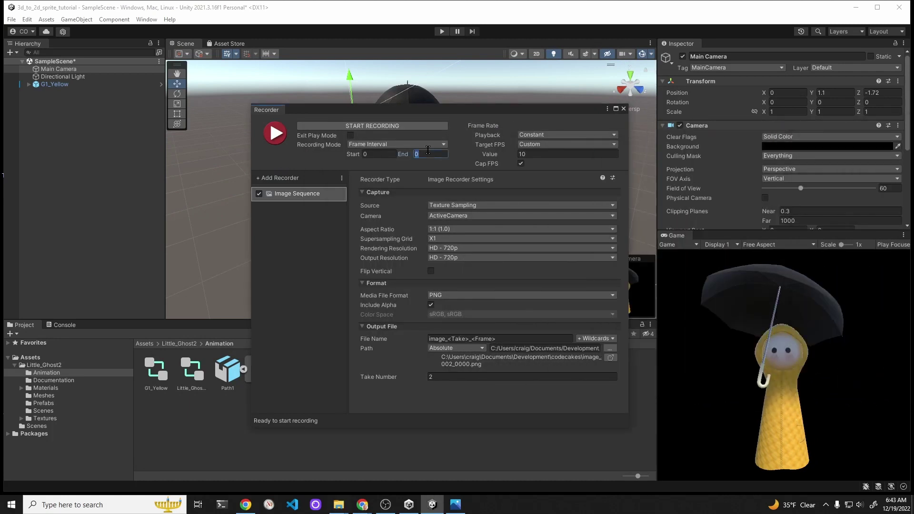
{"action": "type", "text": "20"}
{"action": "left_click", "coordinate": [277, 131]}
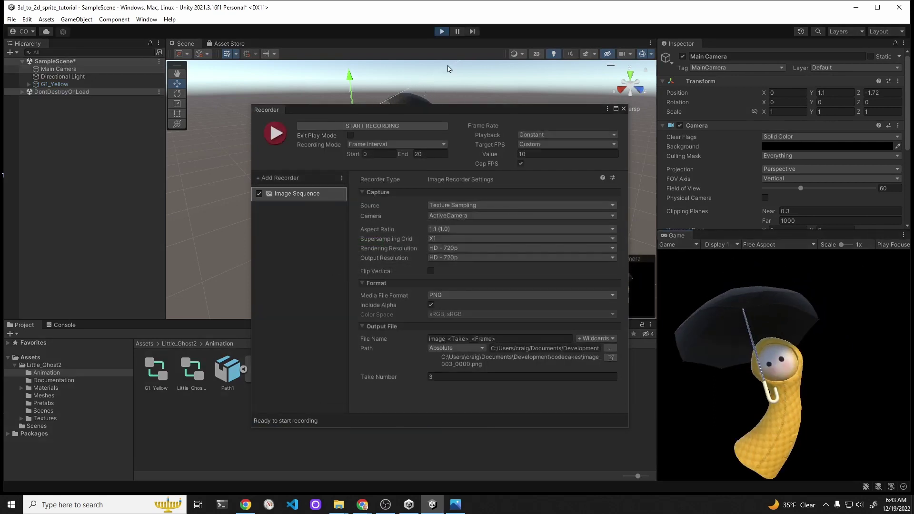
{"action": "left_click", "coordinate": [441, 31]}
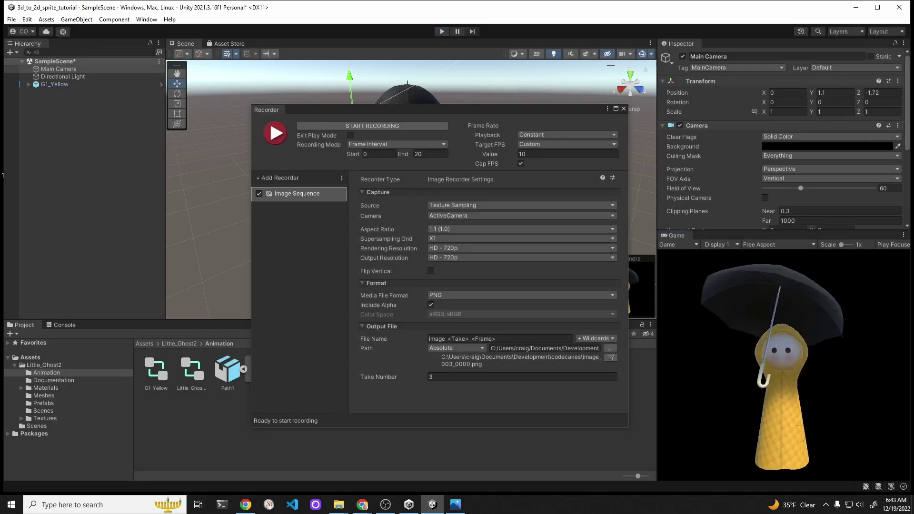
Bring the codecakes folder back into view and enlarge it to show the image_002 frames
{"action": "key", "text": "alt+Tab"}
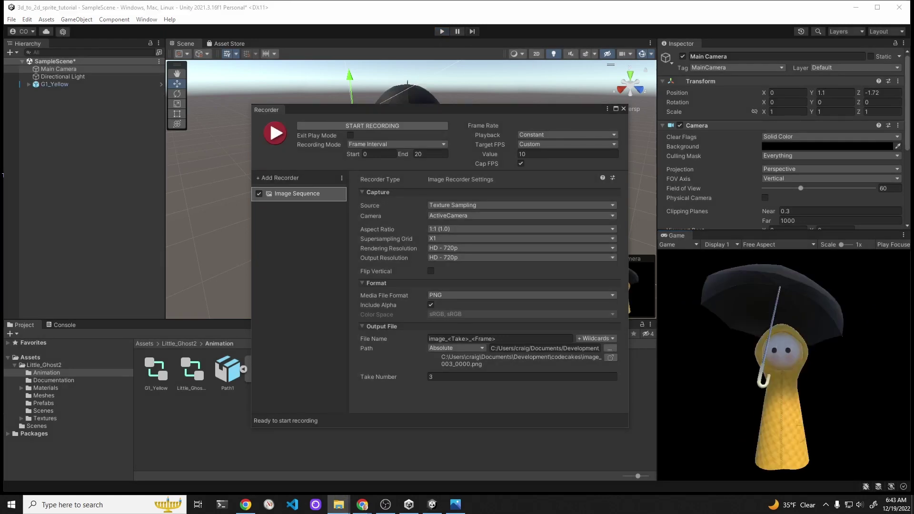
{"action": "left_click_drag", "start_coordinate": [913, 137], "coordinate": [570, 112]}
{"action": "left_click_drag", "start_coordinate": [659, 365], "coordinate": [690, 427]}
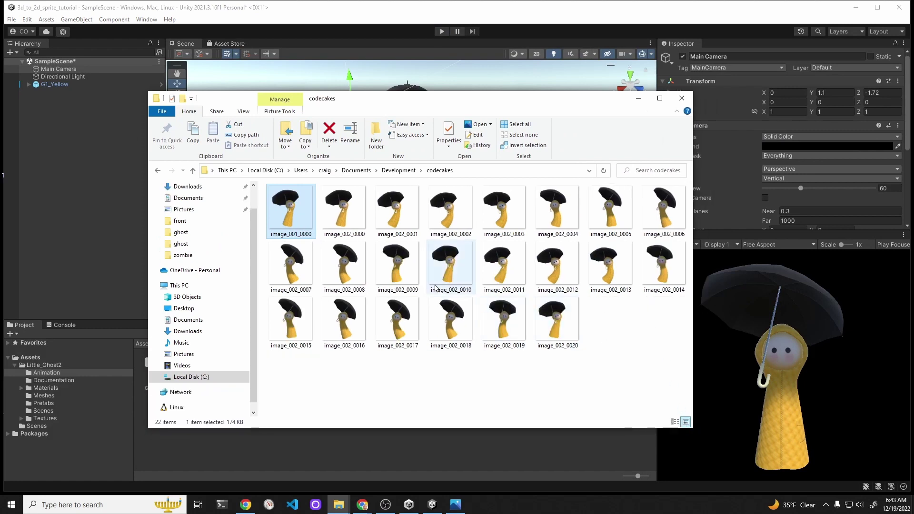
Show the codecakes frames as extra large icons in a maximized window
{"action": "left_click", "coordinate": [407, 274]}
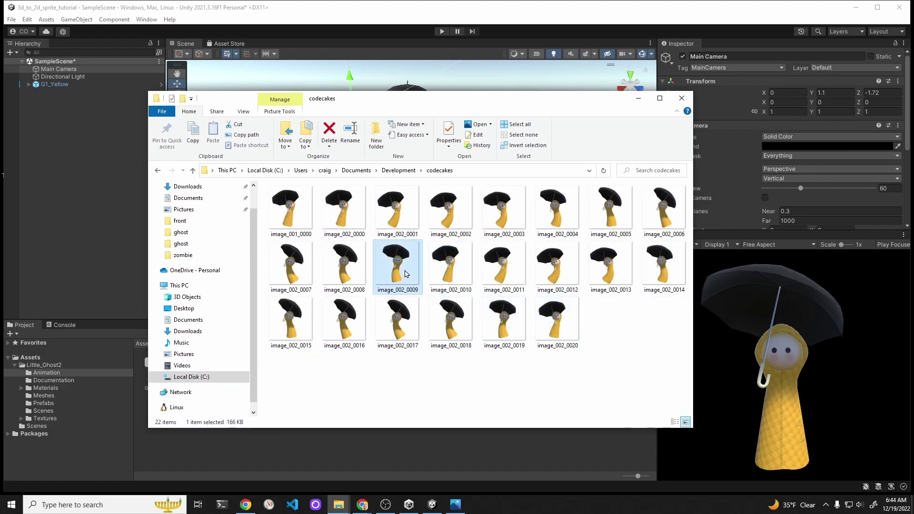
{"action": "left_click", "coordinate": [431, 286]}
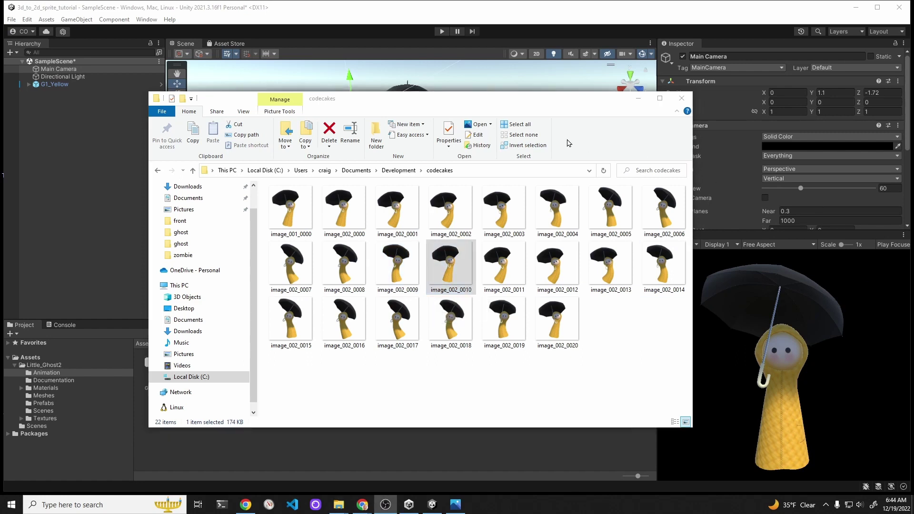
{"action": "left_click", "coordinate": [257, 134]}
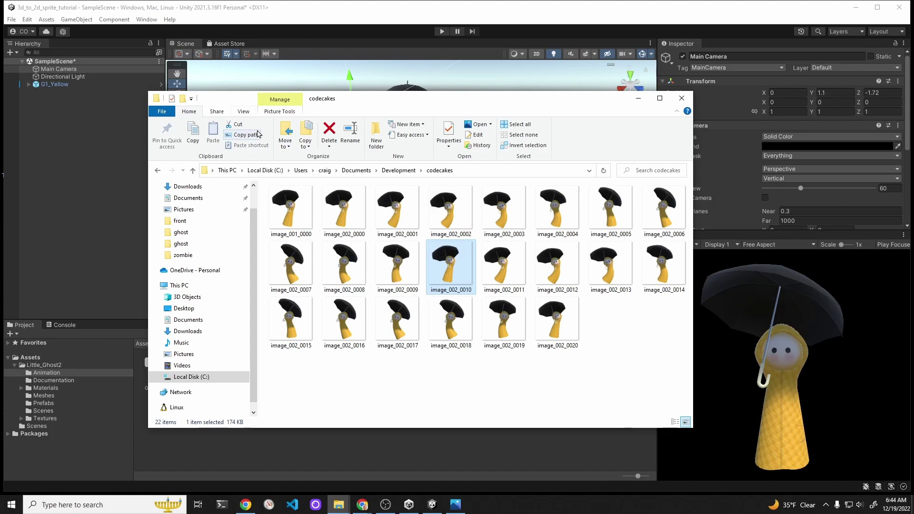
{"action": "left_click", "coordinate": [243, 110]}
{"action": "left_click", "coordinate": [256, 126]}
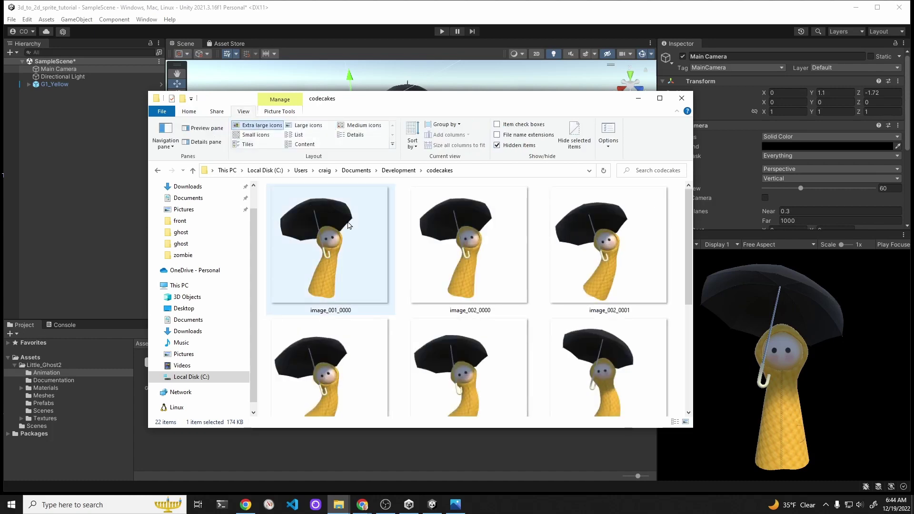
{"action": "left_click", "coordinate": [660, 99]}
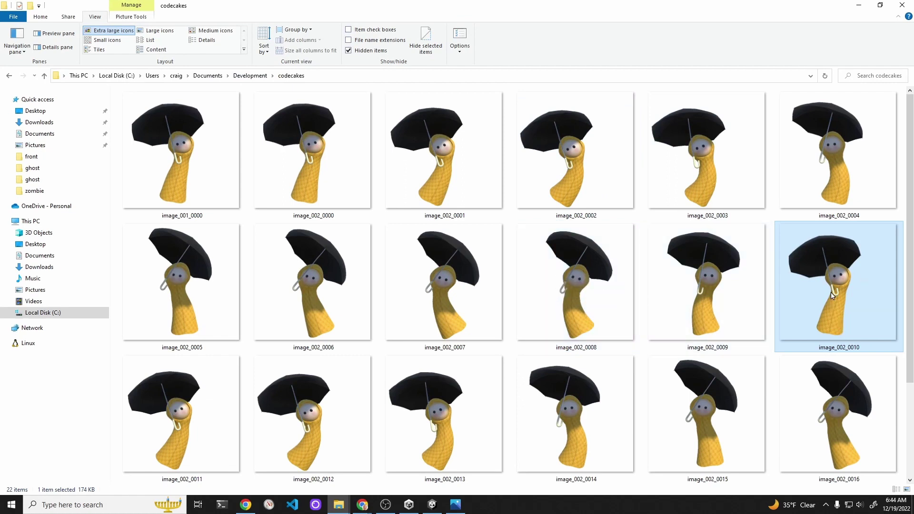
Delete frames image_002_0010 to image_002_0020, then preview the remaining frames in Photos
{"action": "scroll", "coordinate": [832, 295], "scroll_direction": "down", "scroll_amount": 2}
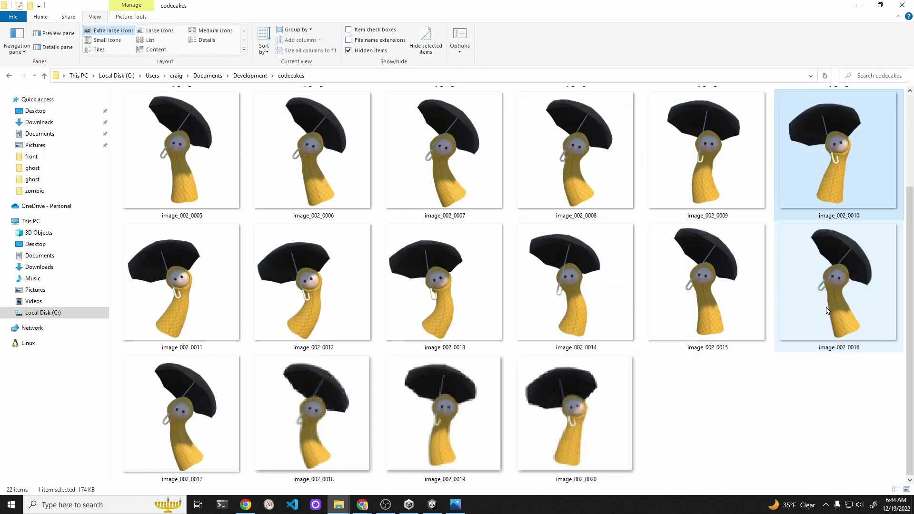
{"action": "left_click", "coordinate": [602, 446], "text": "shift"}
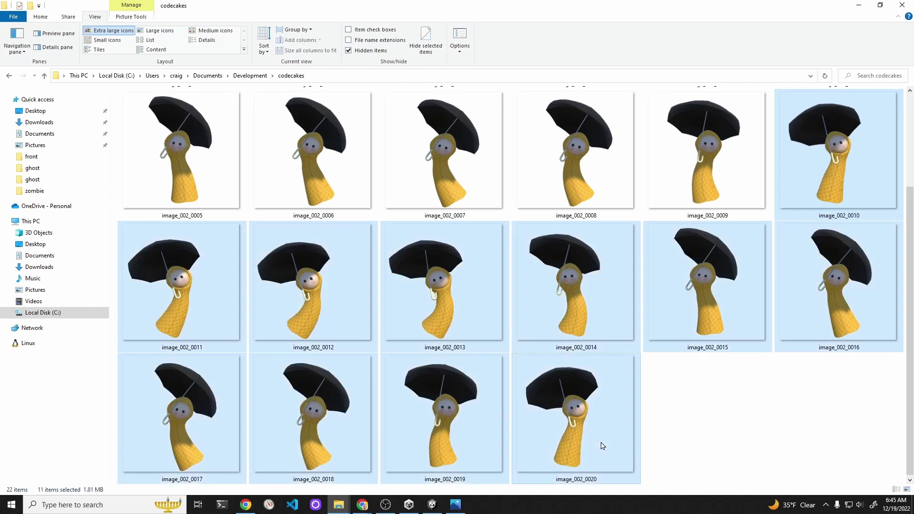
{"action": "right_click", "coordinate": [602, 446]}
{"action": "left_click", "coordinate": [625, 409]}
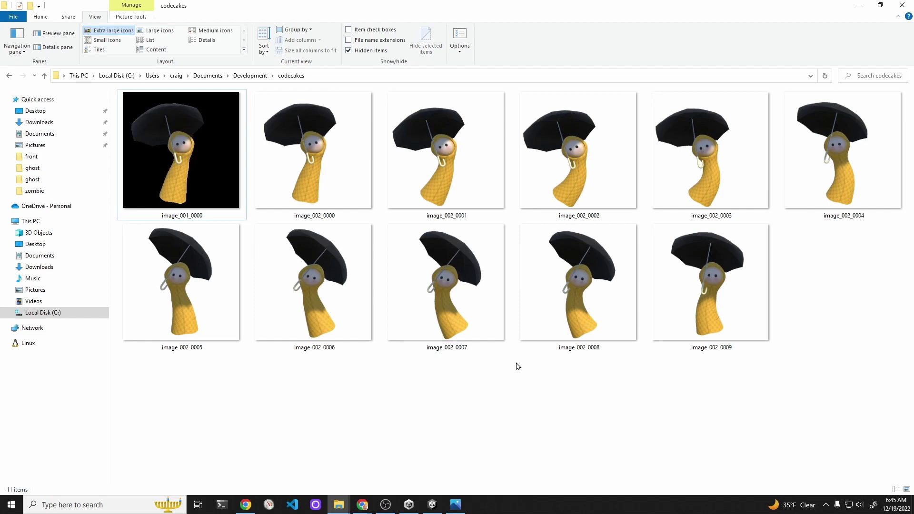
{"action": "double_click", "coordinate": [189, 186]}
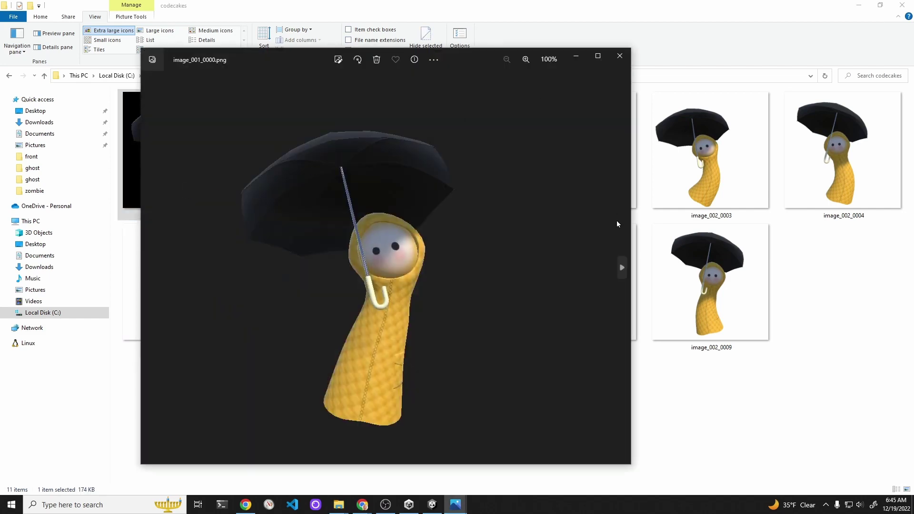
{"action": "left_click", "coordinate": [622, 264]}
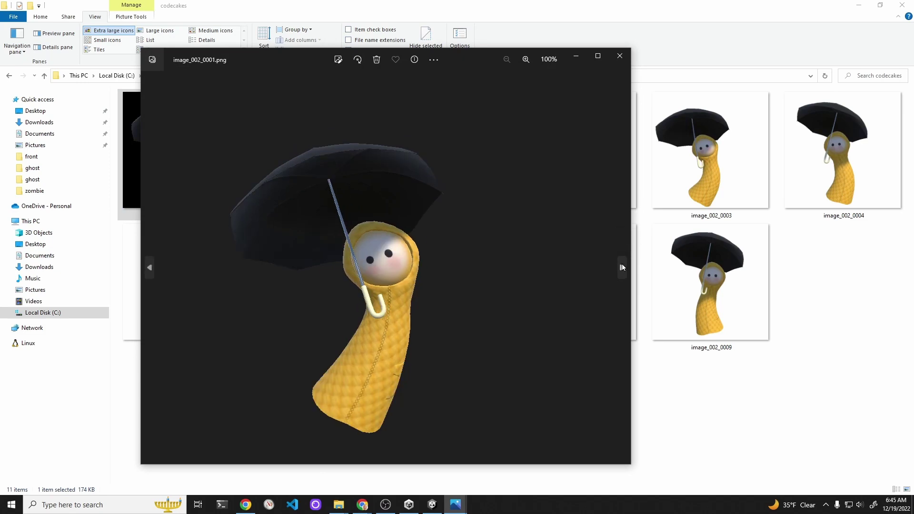
{"action": "left_click", "coordinate": [618, 54]}
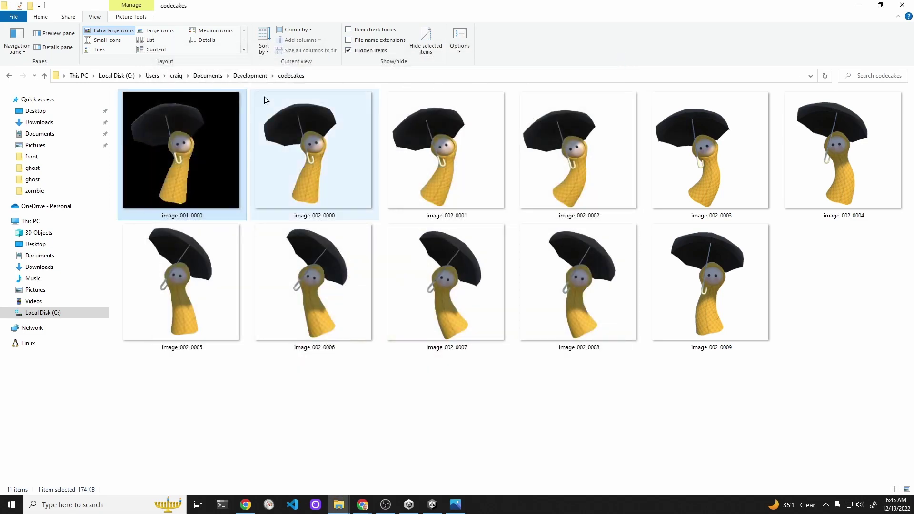
{"action": "right_click", "coordinate": [193, 139]}
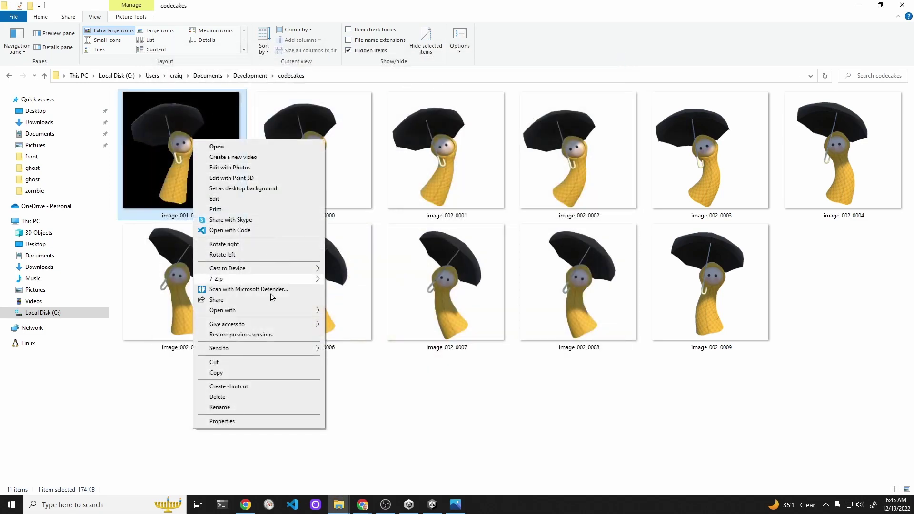
{"action": "mouse_move", "coordinate": [309, 311]}
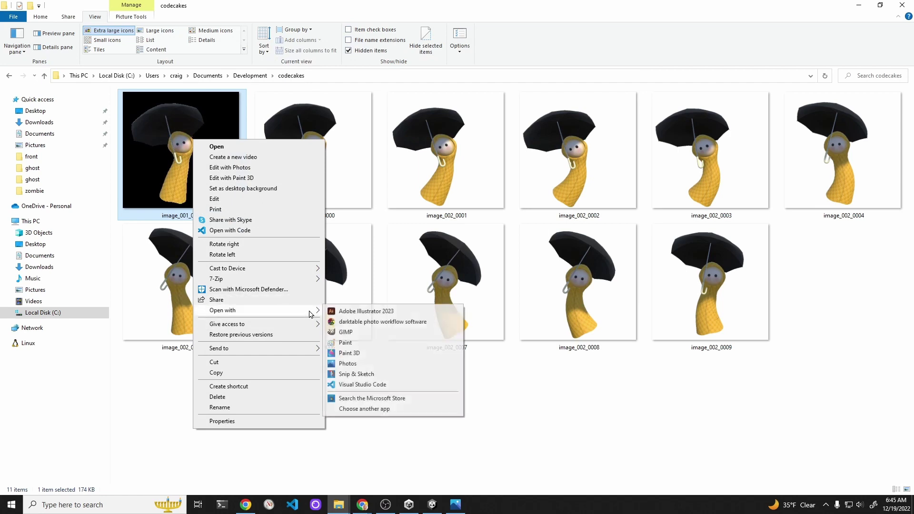
{"action": "left_click", "coordinate": [346, 332]}
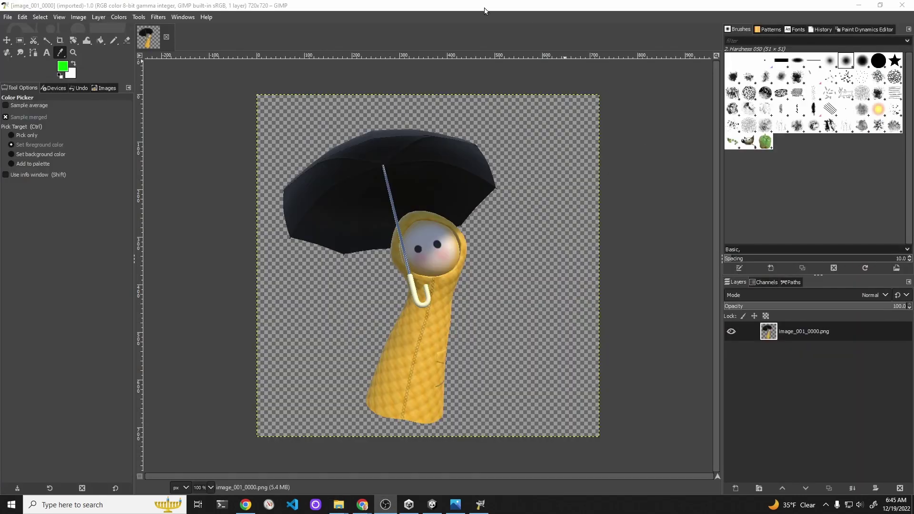
{"action": "left_click", "coordinate": [901, 6]}
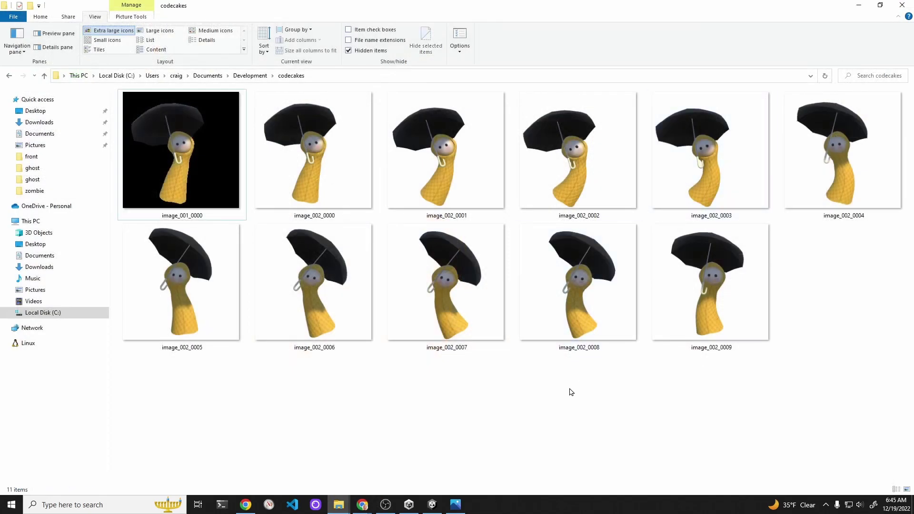
Create a new folder named front in the codecakes directory
{"action": "right_click", "coordinate": [570, 388]}
{"action": "mouse_move", "coordinate": [622, 370]}
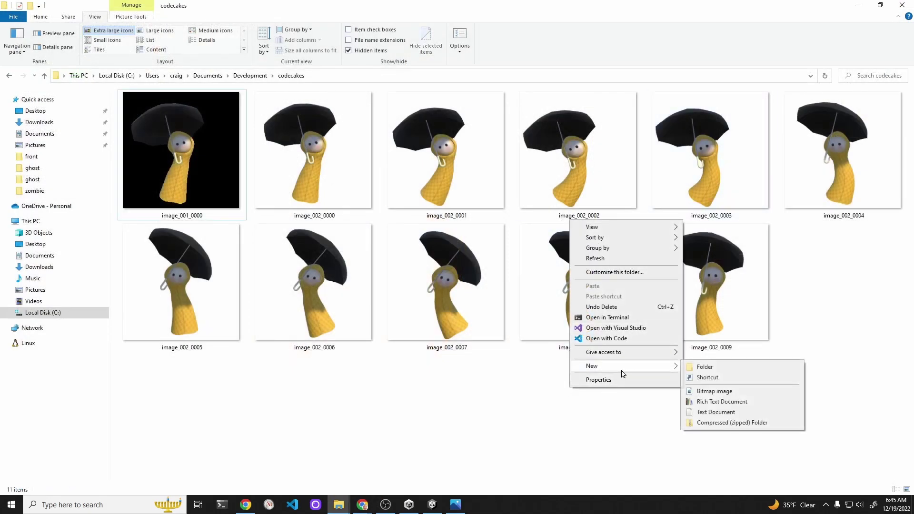
{"action": "left_click", "coordinate": [704, 368]}
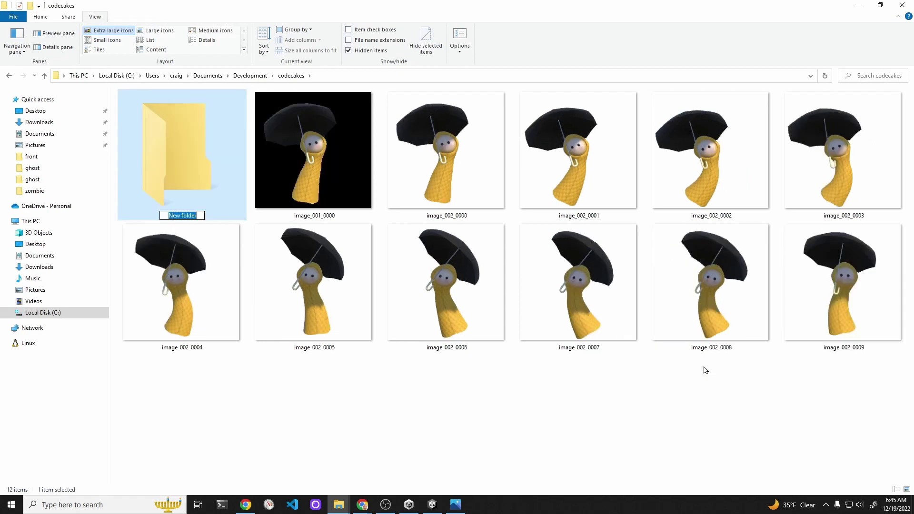
{"action": "type", "text": "front"}
{"action": "key", "text": "Return"}
Move all eleven rendered images into the front folder
{"action": "key", "text": "Right"}
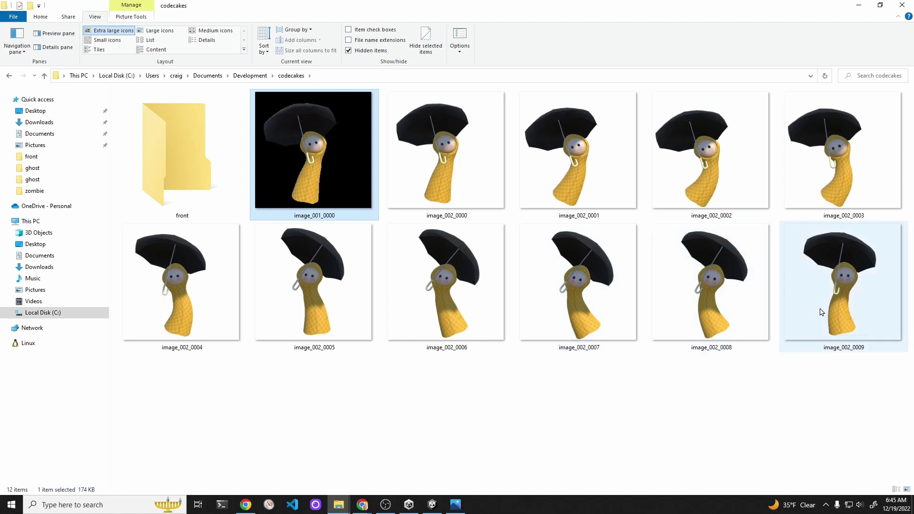
{"action": "left_click", "coordinate": [822, 310], "text": "shift"}
{"action": "left_click_drag", "start_coordinate": [330, 190], "coordinate": [187, 175]}
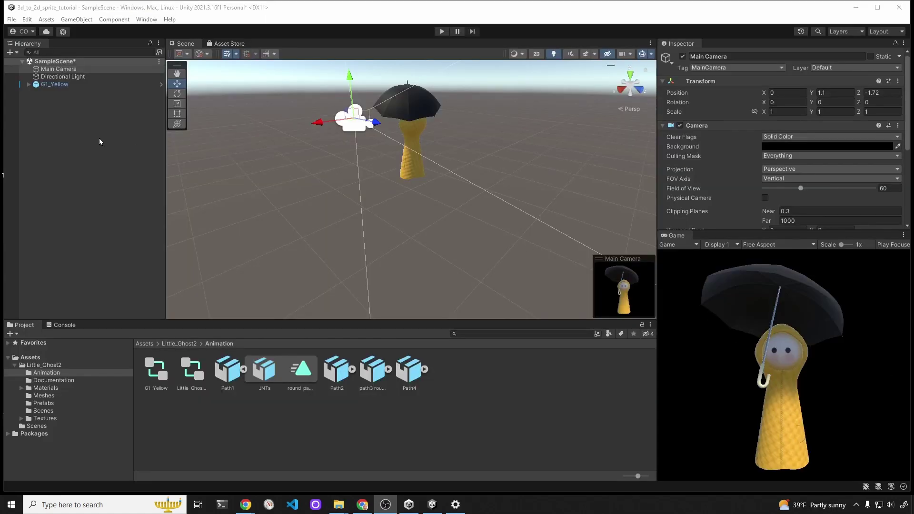
Set G1_Yellow's Rotation Y to 176.9+45, giving 221.9
{"action": "left_click", "coordinate": [65, 84]}
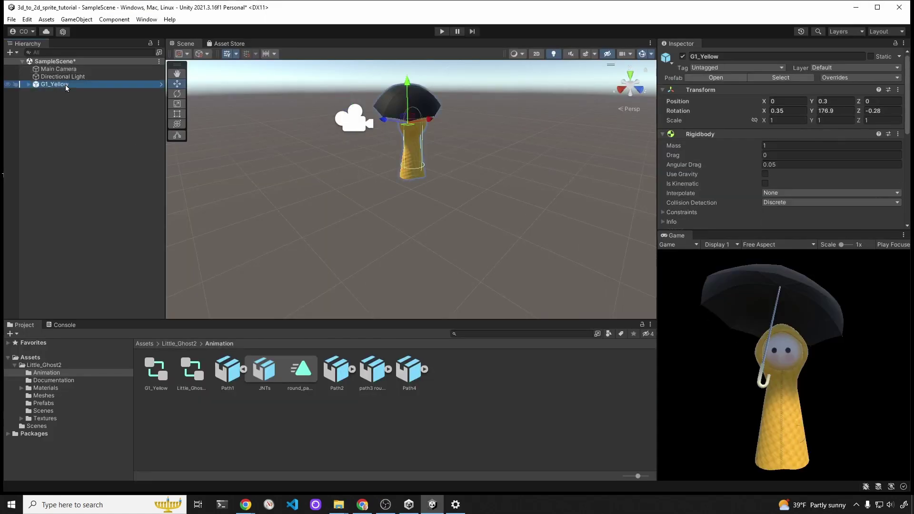
{"action": "left_click", "coordinate": [844, 110]}
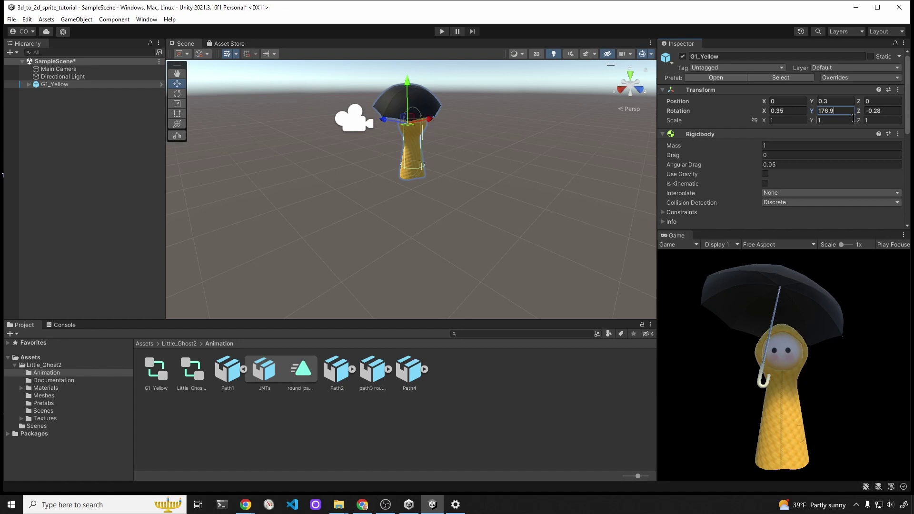
{"action": "type", "text": "+45"}
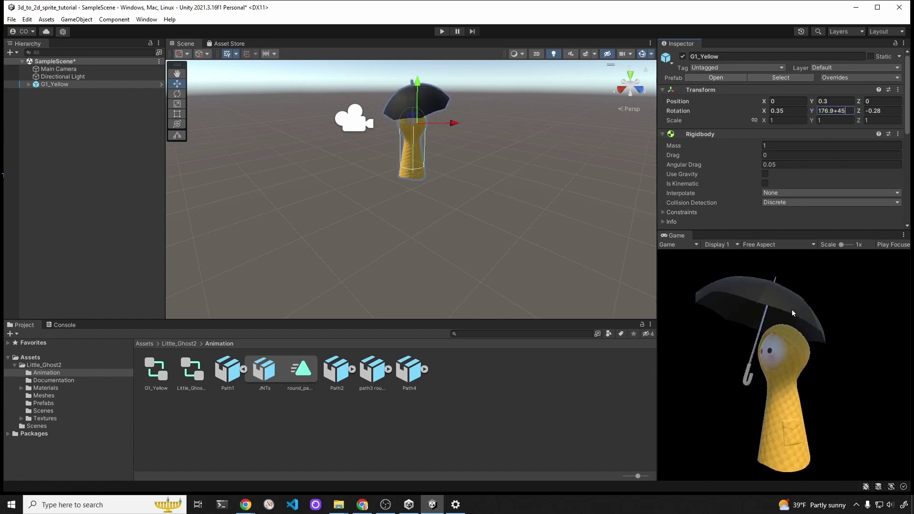
Play the scene and record take 3 from the Recorder window
{"action": "left_click", "coordinate": [441, 32]}
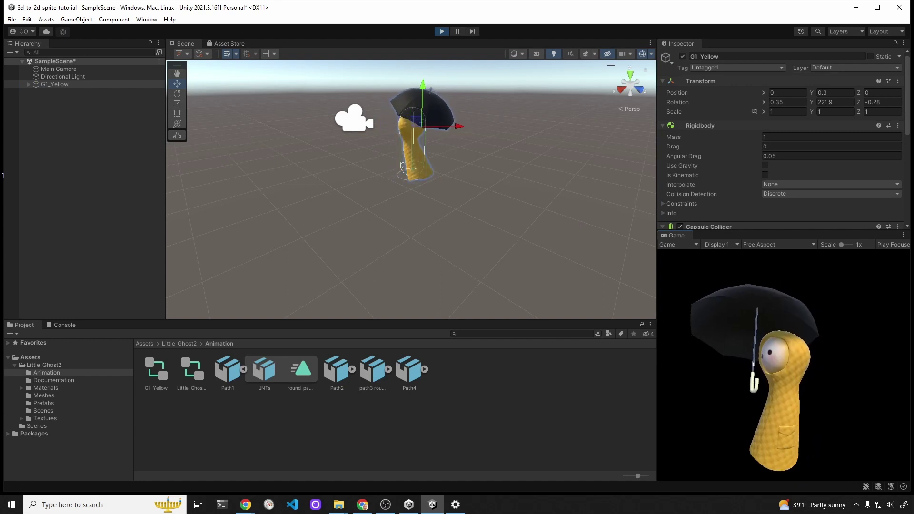
{"action": "left_click_drag", "start_coordinate": [838, 110], "coordinate": [473, 111]}
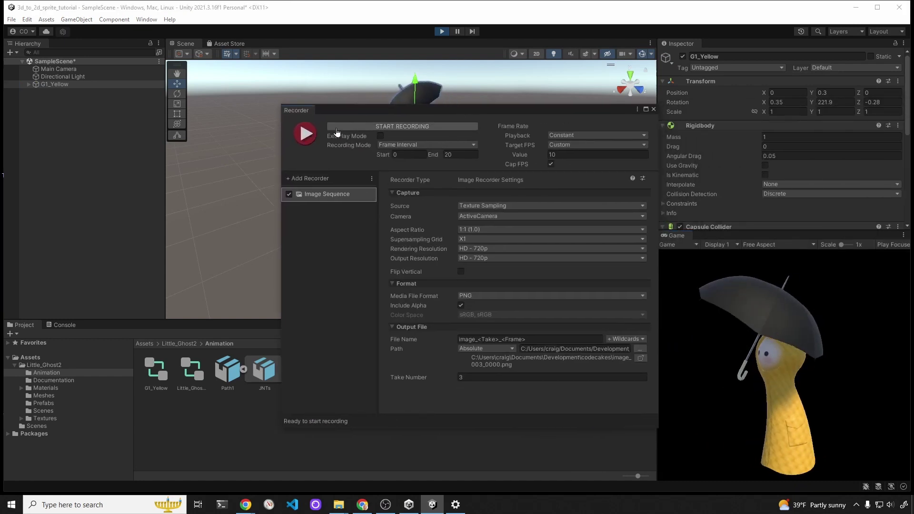
{"action": "left_click", "coordinate": [368, 126]}
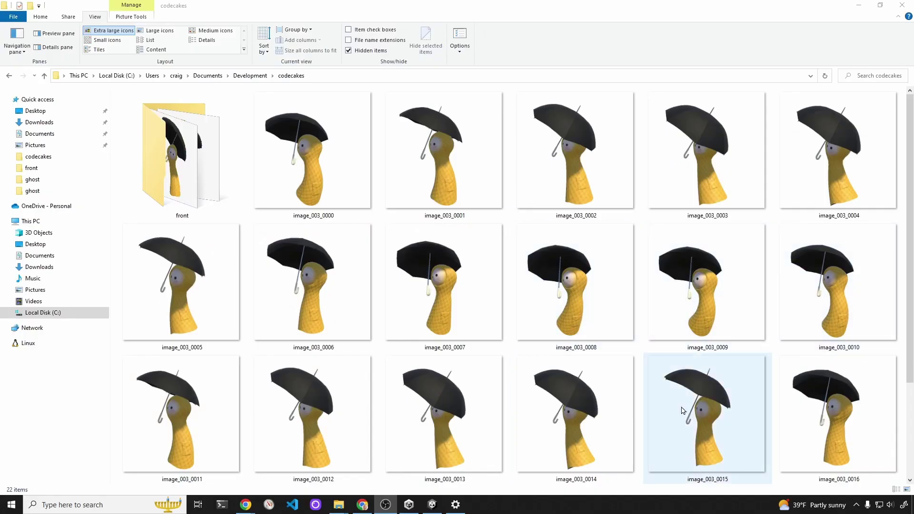
Create a new folder named left in the codecakes directory
{"action": "scroll", "coordinate": [683, 410], "scroll_direction": "down", "scroll_amount": 2}
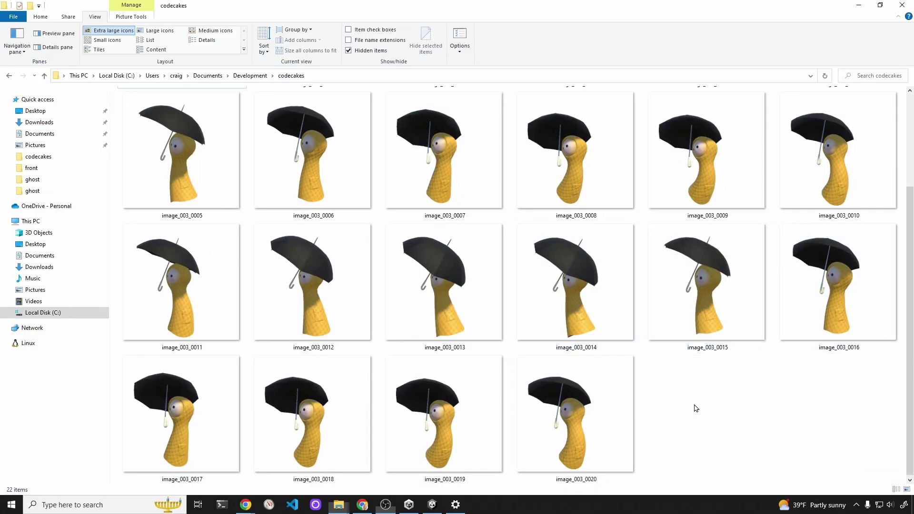
{"action": "right_click", "coordinate": [694, 406]}
{"action": "mouse_move", "coordinate": [735, 384]}
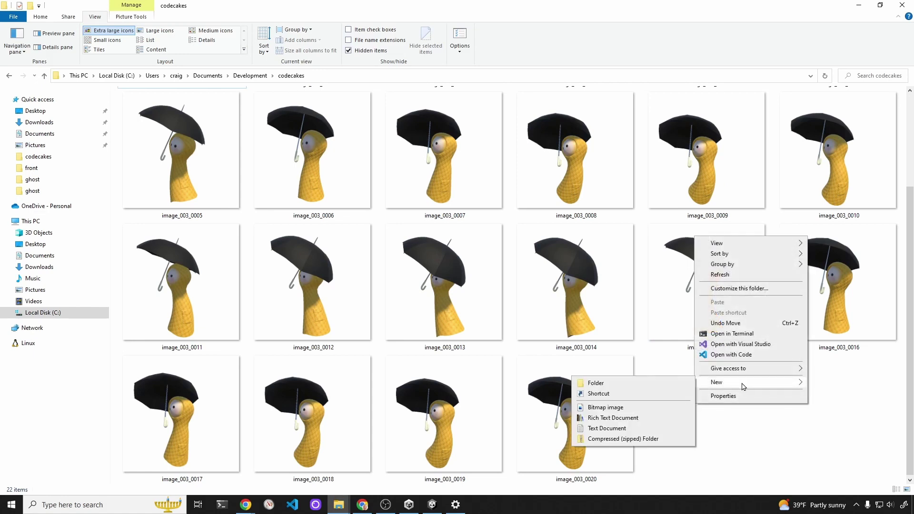
{"action": "left_click", "coordinate": [612, 383]}
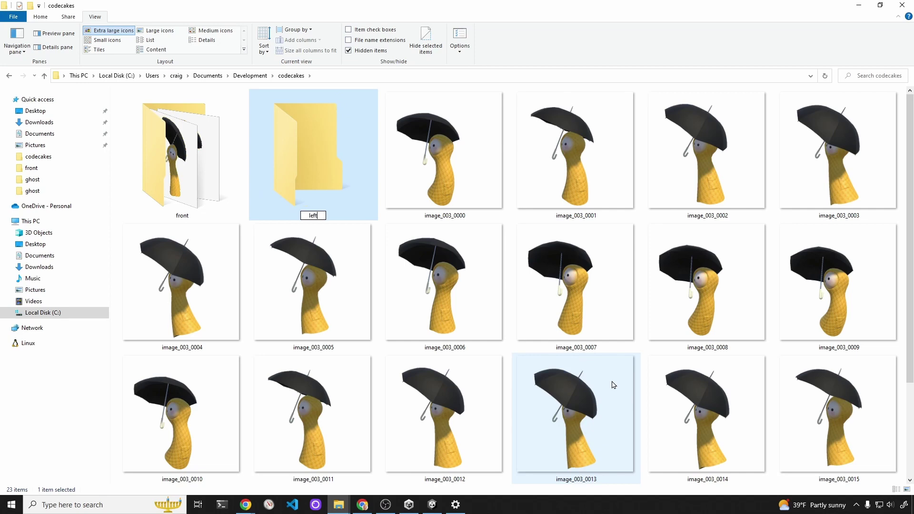
{"action": "key", "text": "Return"}
Move frames image_003_0000 through image_003_0020 into the left folder
{"action": "left_click", "coordinate": [456, 191]}
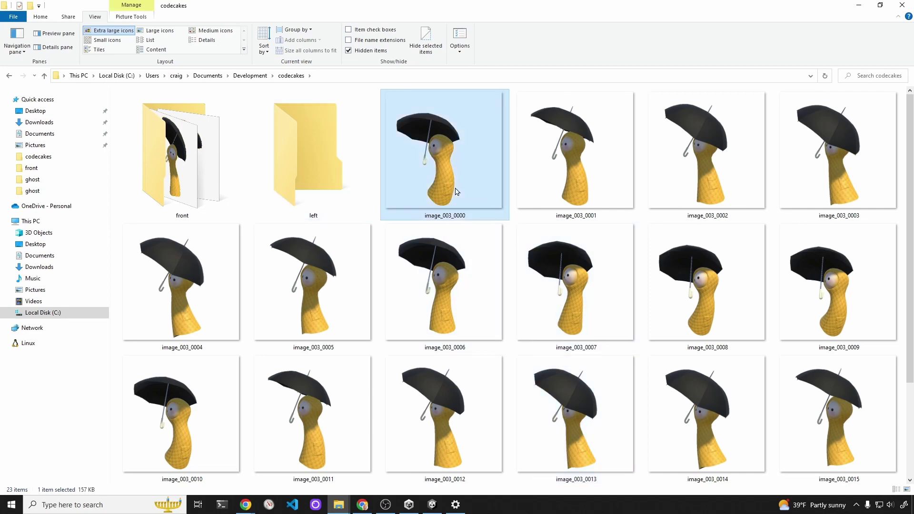
{"action": "scroll", "coordinate": [456, 191], "scroll_direction": "down", "scroll_amount": 2}
{"action": "left_click", "coordinate": [679, 398], "text": "shift"}
{"action": "scroll", "coordinate": [677, 394], "scroll_direction": "up", "scroll_amount": 2}
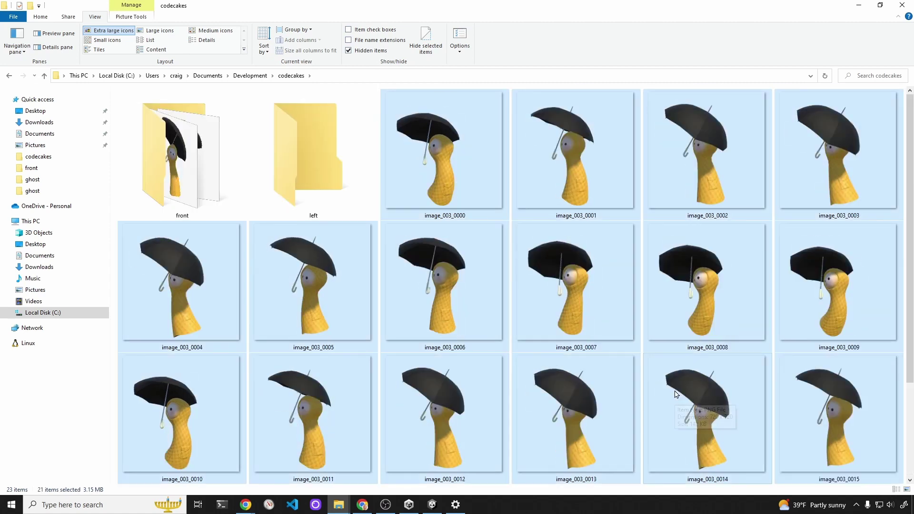
{"action": "left_click_drag", "start_coordinate": [636, 351], "coordinate": [335, 176]}
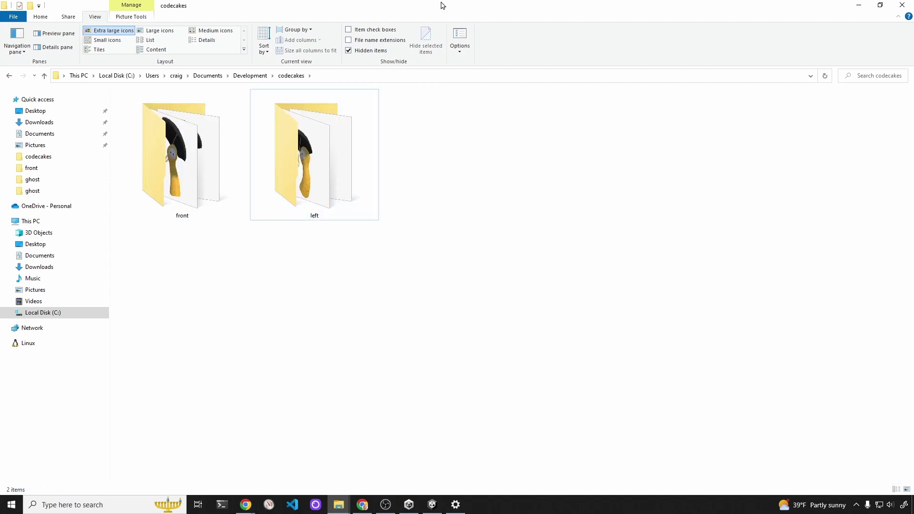
Minimize Explorer and move the Recorder window aside in Unity
{"action": "double_click", "coordinate": [442, 9]}
{"action": "left_click", "coordinate": [808, 33]}
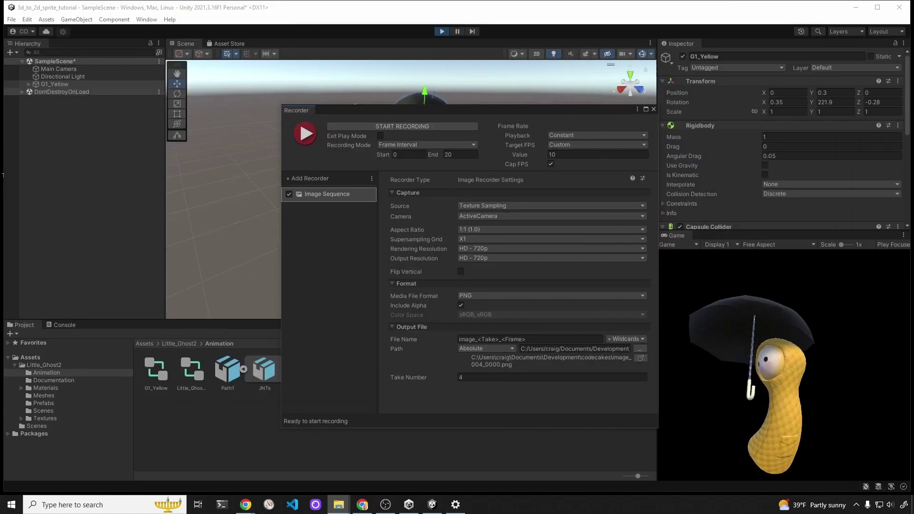
{"action": "left_click_drag", "start_coordinate": [538, 110], "coordinate": [913, 66]}
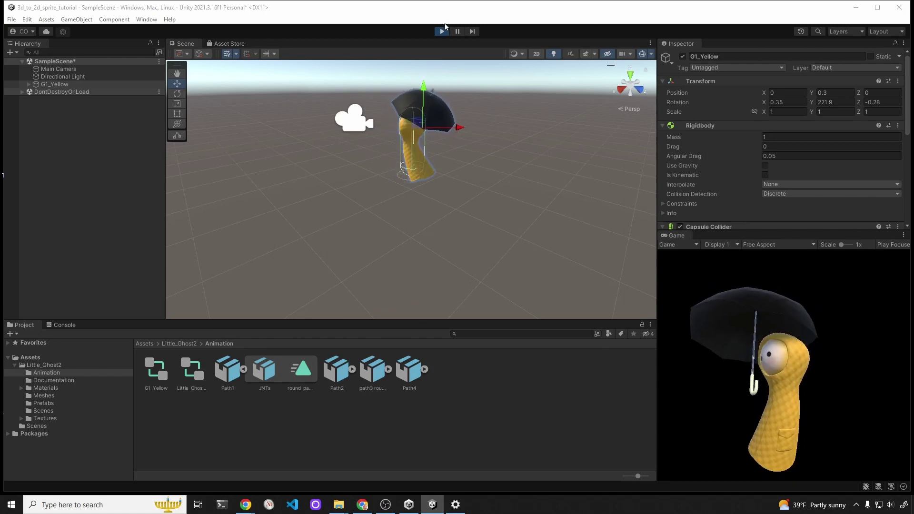
Stop the scene, set Rotation Y to 221.9-90, and play again
{"action": "left_click", "coordinate": [441, 32]}
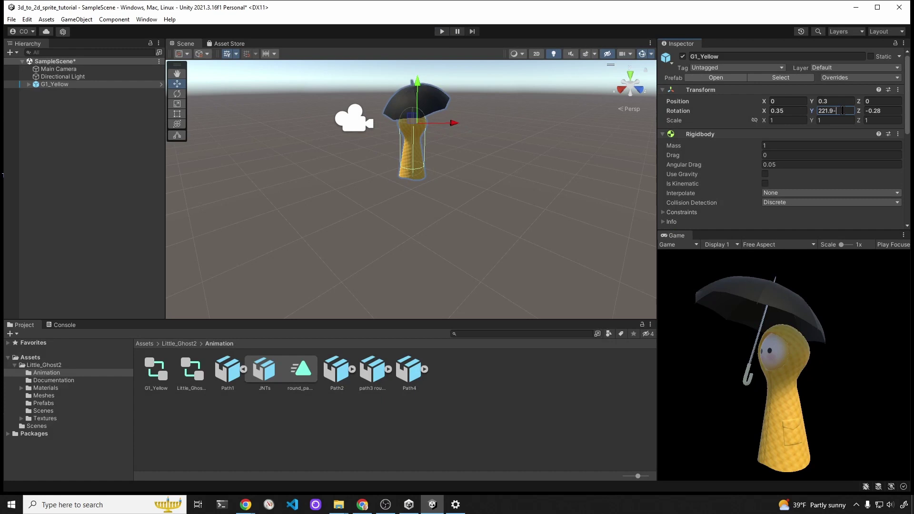
{"action": "type", "text": "90"}
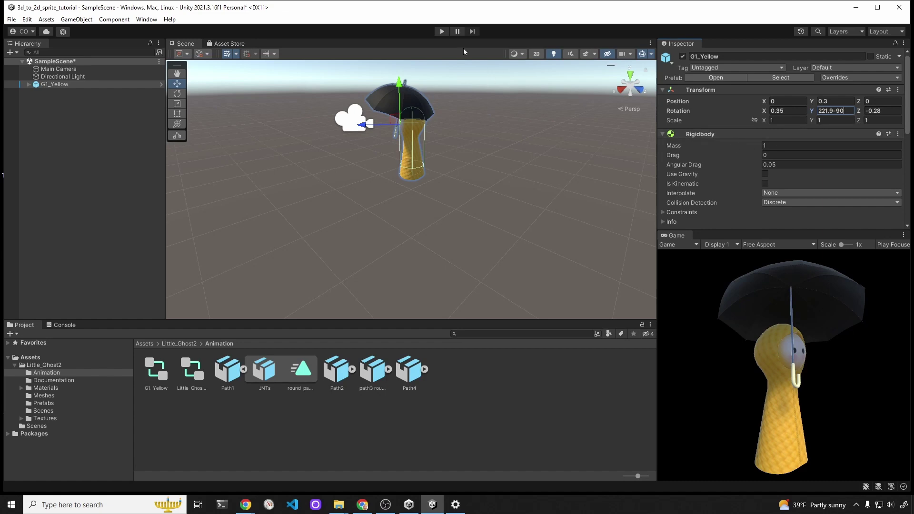
{"action": "left_click", "coordinate": [436, 31]}
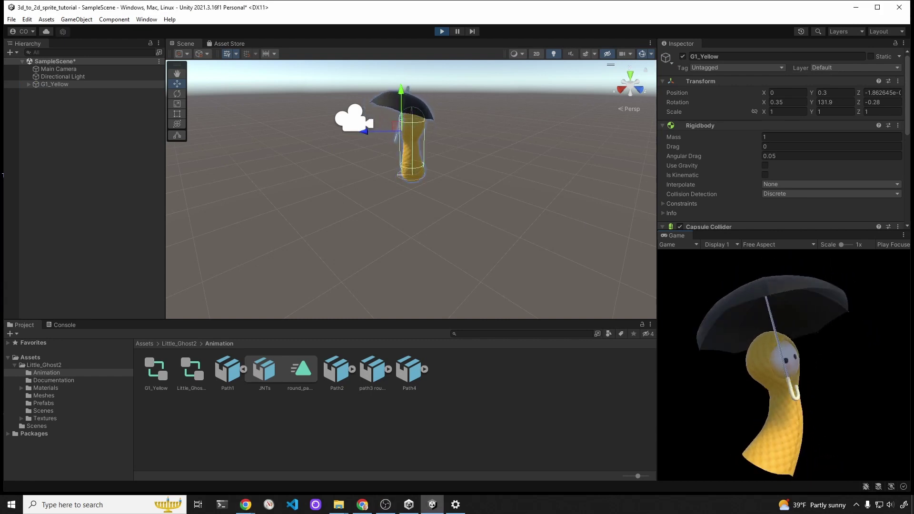
Record take 4 and check frames image_004_0000 through image_004_0020 in codecakes
{"action": "left_click_drag", "start_coordinate": [534, 136], "coordinate": [403, 118]}
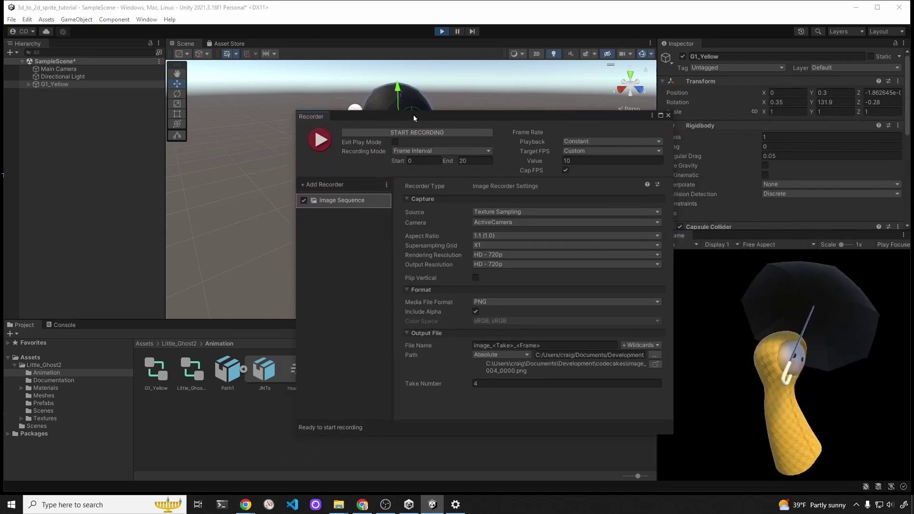
{"action": "left_click", "coordinate": [320, 140]}
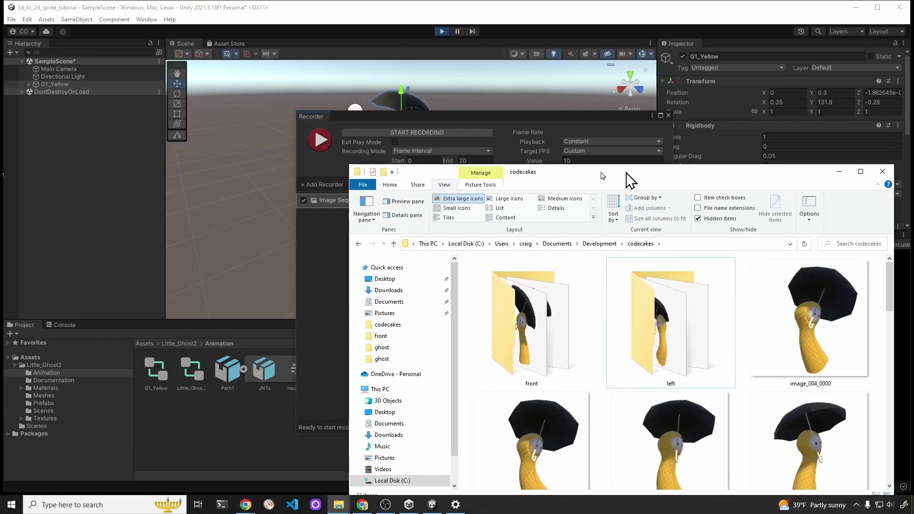
{"action": "left_click_drag", "start_coordinate": [627, 172], "coordinate": [442, 75]}
{"action": "scroll", "coordinate": [466, 223], "scroll_direction": "down", "scroll_amount": 5}
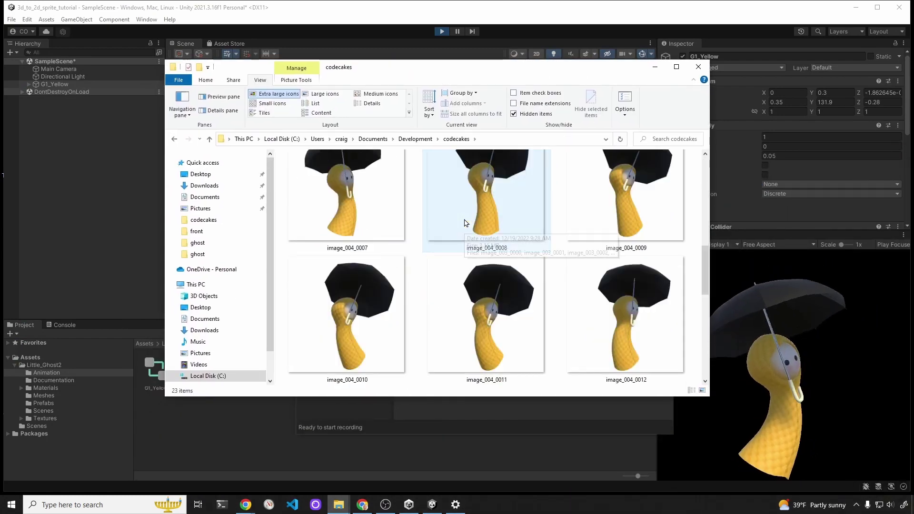
{"action": "scroll", "coordinate": [465, 223], "scroll_direction": "down", "scroll_amount": 3}
{"action": "scroll", "coordinate": [465, 223], "scroll_direction": "down", "scroll_amount": 2}
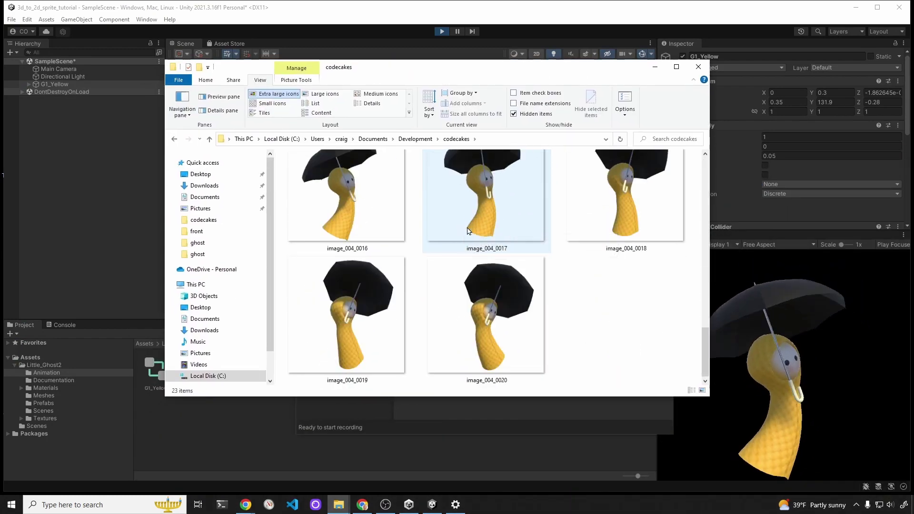
Maximize File Explorer and delete the surplus frames image_004_0009 through image_004_0020
{"action": "left_click", "coordinate": [676, 67]}
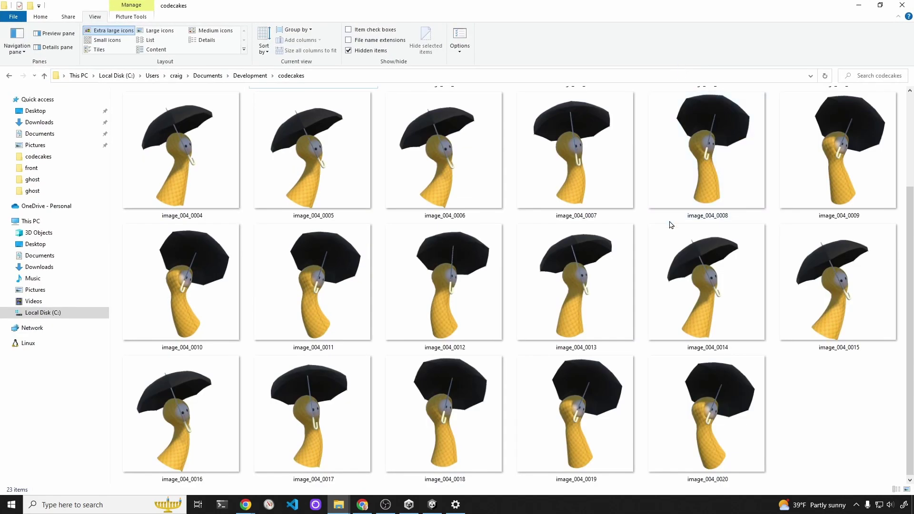
{"action": "scroll", "coordinate": [671, 224], "scroll_direction": "up", "scroll_amount": 2}
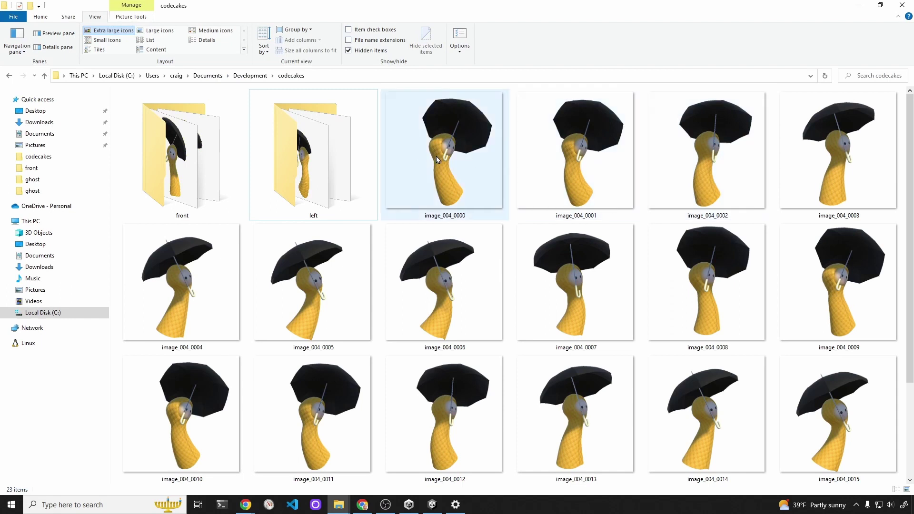
{"action": "left_click", "coordinate": [472, 196]}
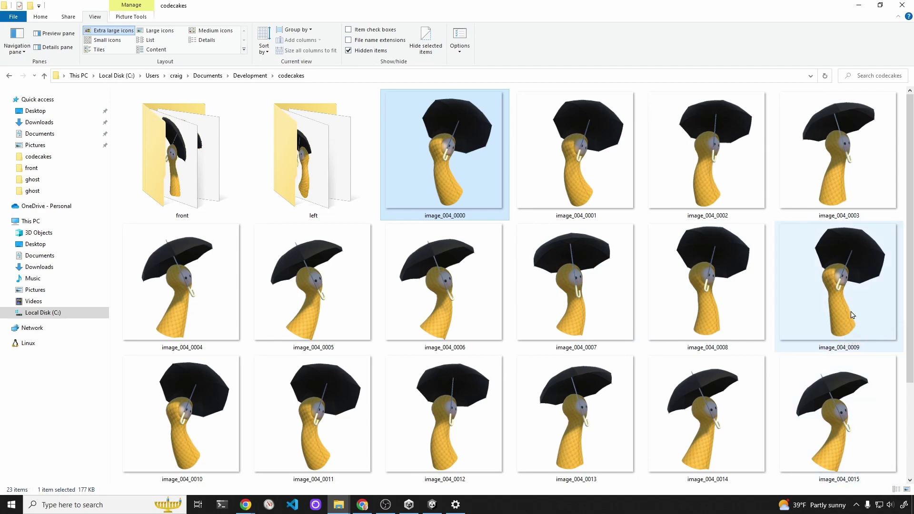
{"action": "left_click", "coordinate": [856, 317]}
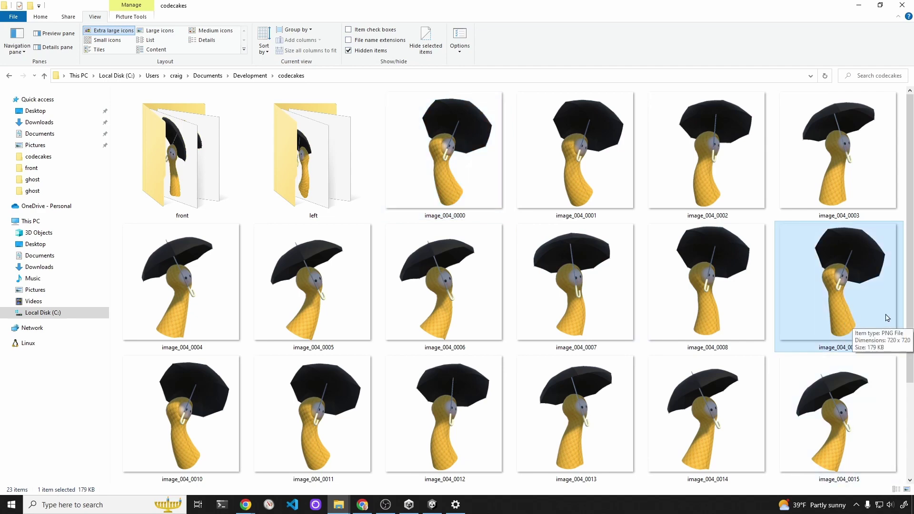
{"action": "scroll", "coordinate": [887, 317], "scroll_direction": "down", "scroll_amount": 2}
{"action": "left_click", "coordinate": [730, 448], "text": "shift"}
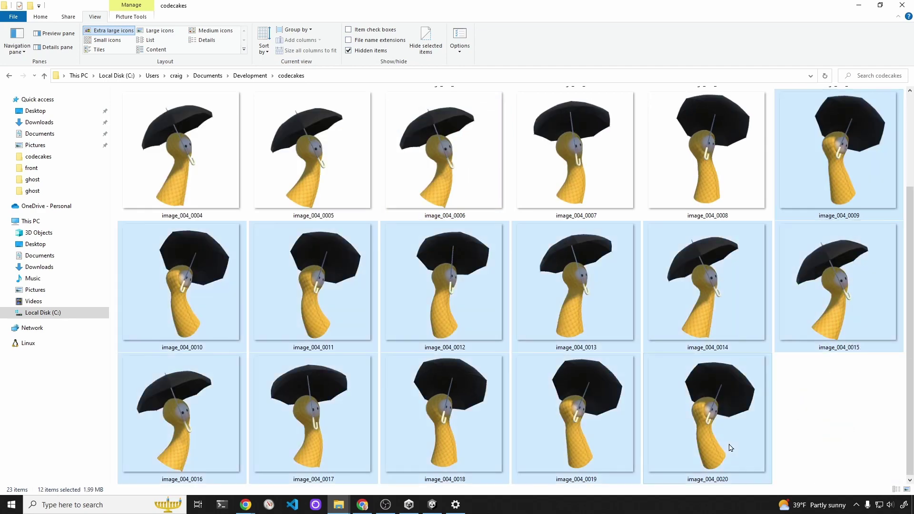
{"action": "key", "text": "Delete"}
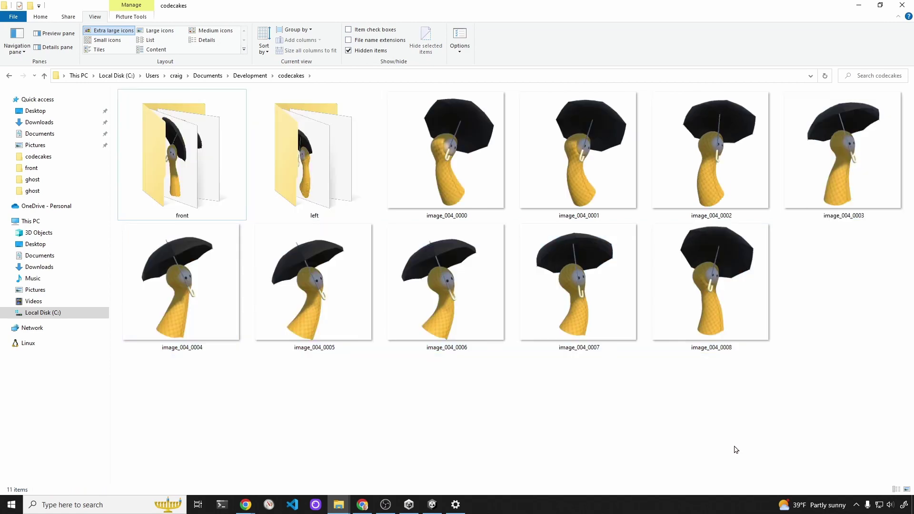
Create a folder named 'right' and move frames image_004_0000–0008 into it
{"action": "right_click", "coordinate": [717, 409]}
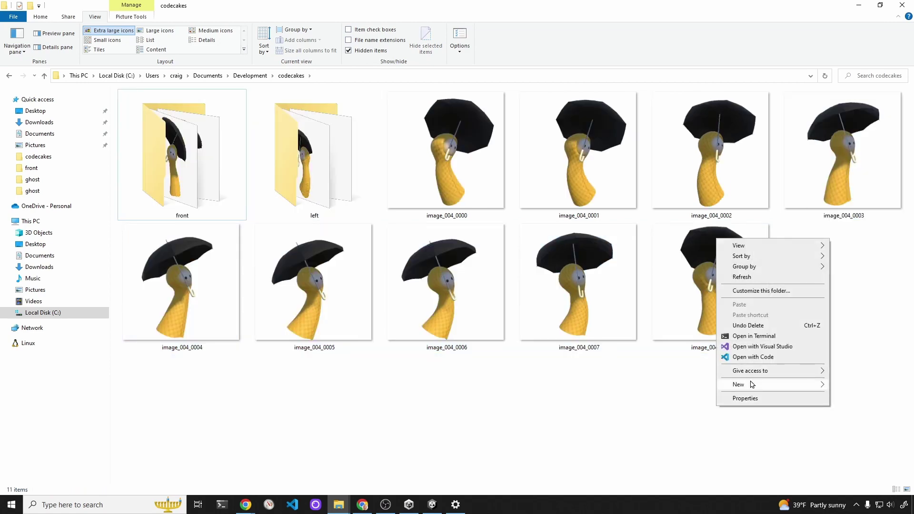
{"action": "mouse_move", "coordinate": [761, 386]}
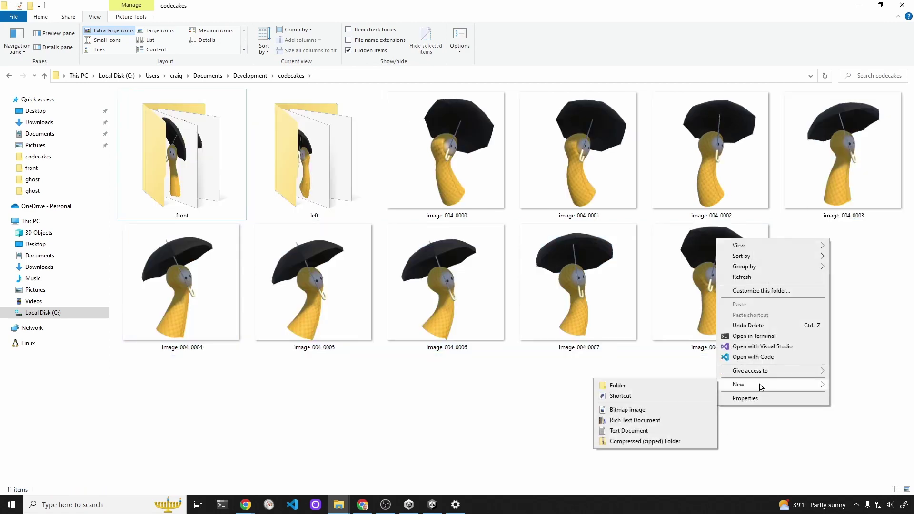
{"action": "left_click", "coordinate": [611, 386]}
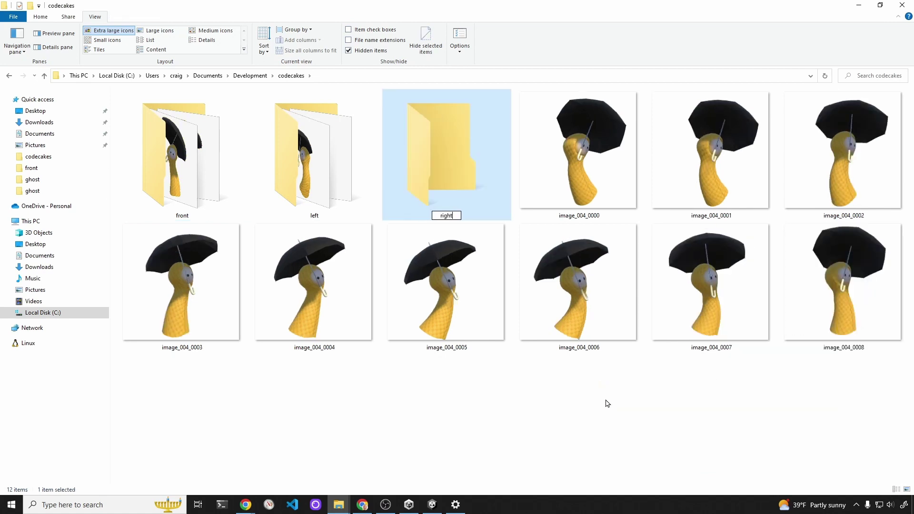
{"action": "key", "text": "Return"}
{"action": "left_click", "coordinate": [578, 153]}
{"action": "left_click", "coordinate": [836, 299], "text": "shift"}
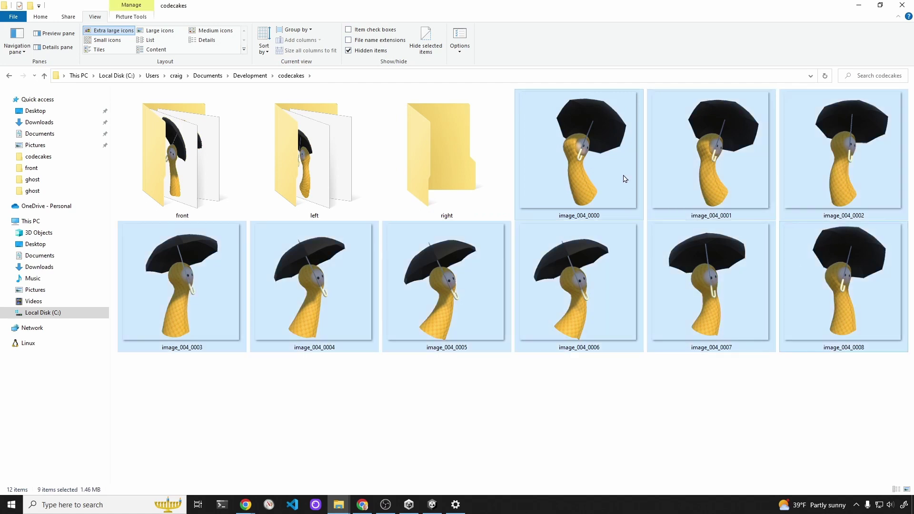
{"action": "left_click_drag", "start_coordinate": [607, 157], "coordinate": [481, 169]}
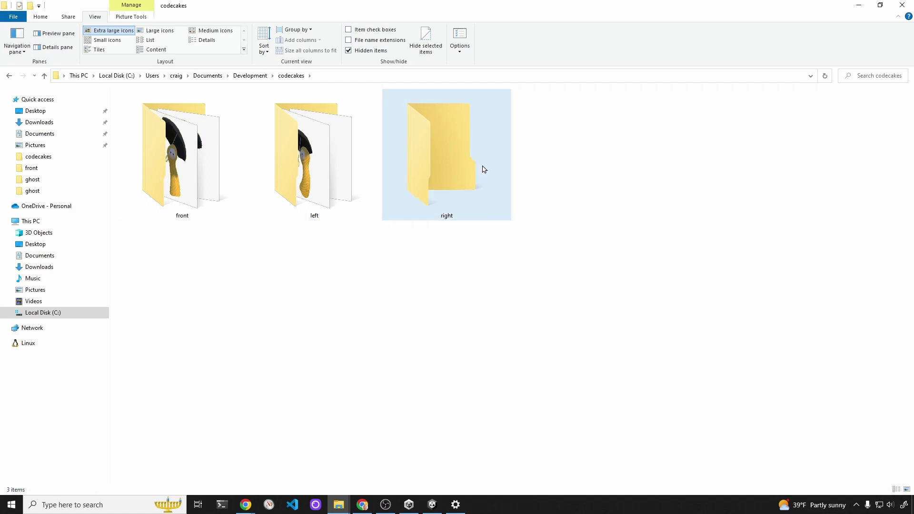
In the left folder, delete image_003_0009–0020, show larger thumbnails, then return to codecakes
{"action": "double_click", "coordinate": [316, 162]}
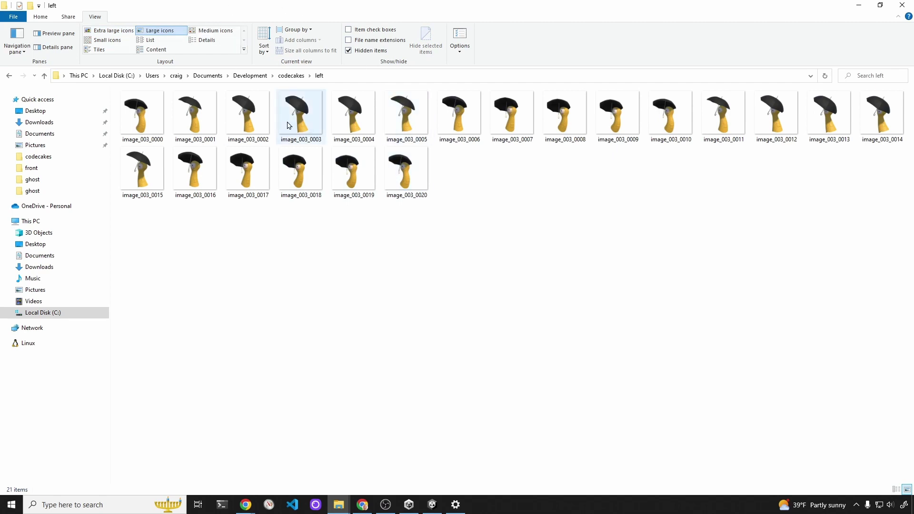
{"action": "left_click", "coordinate": [625, 128]}
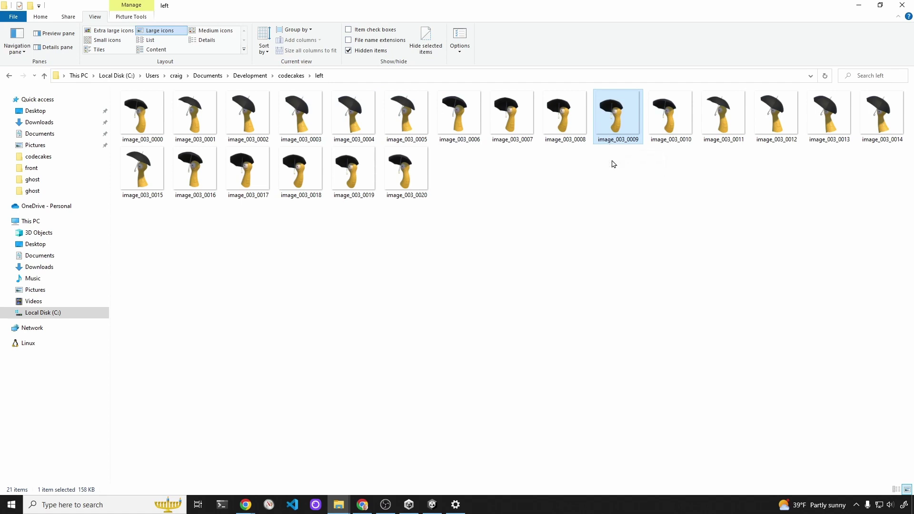
{"action": "left_click", "coordinate": [412, 183], "text": "shift"}
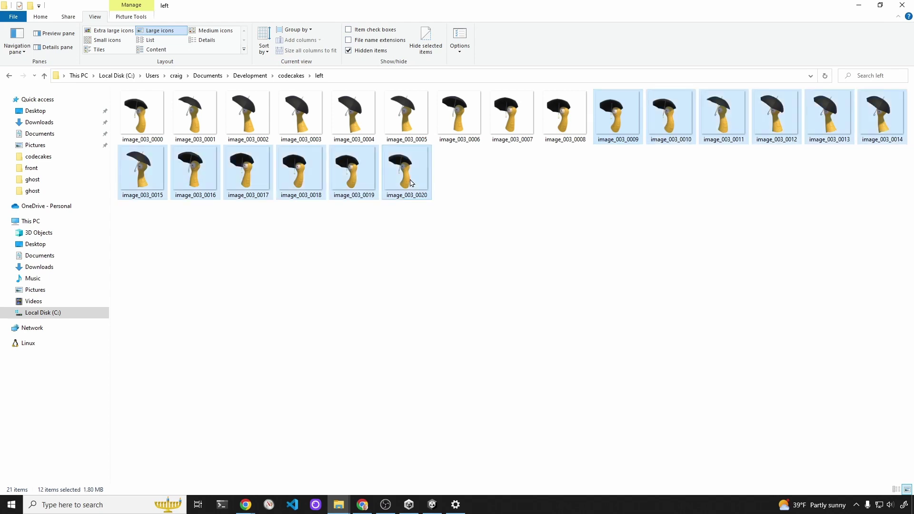
{"action": "key", "text": "Delete"}
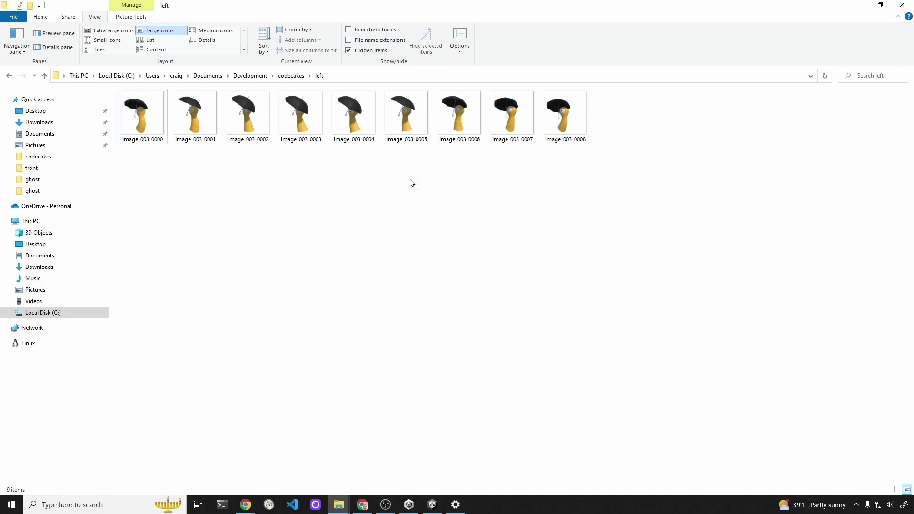
{"action": "left_click", "coordinate": [114, 30]}
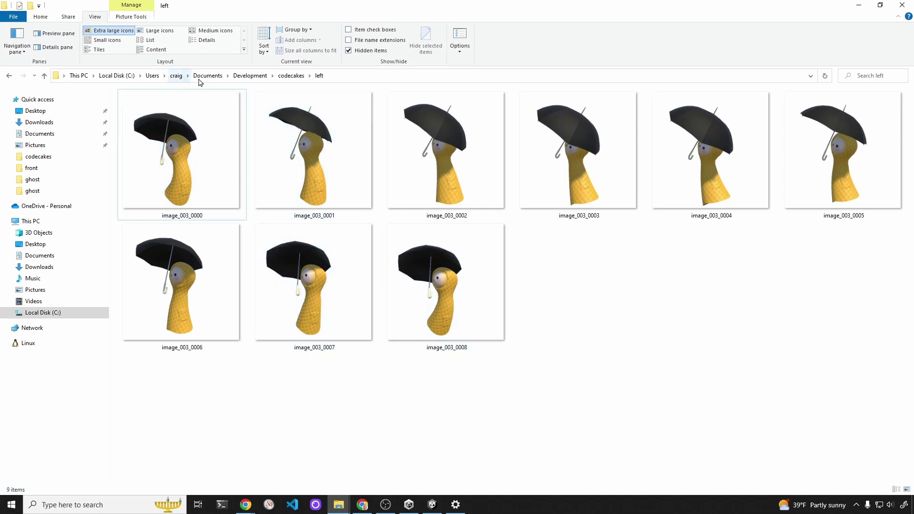
{"action": "left_click", "coordinate": [292, 76]}
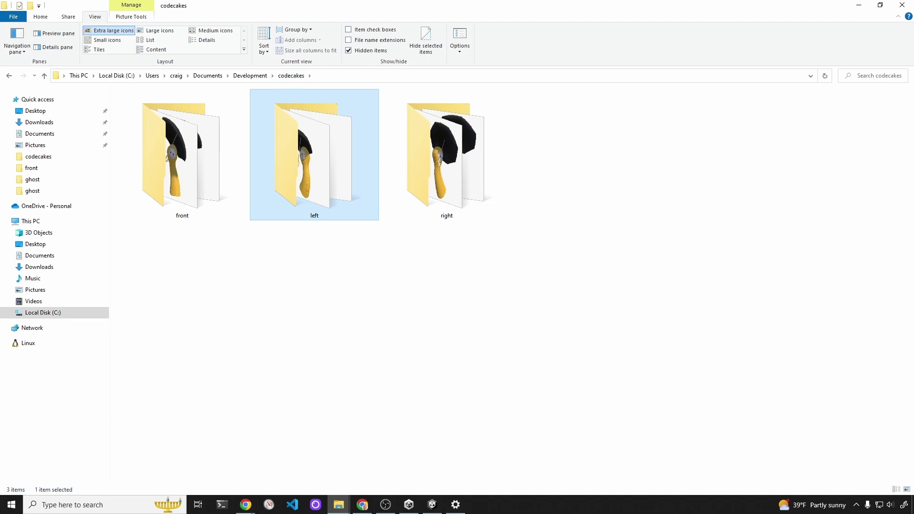
Switch to the Unity editor, move the Recorder window aside and stop play mode
{"action": "left_click", "coordinate": [408, 505]}
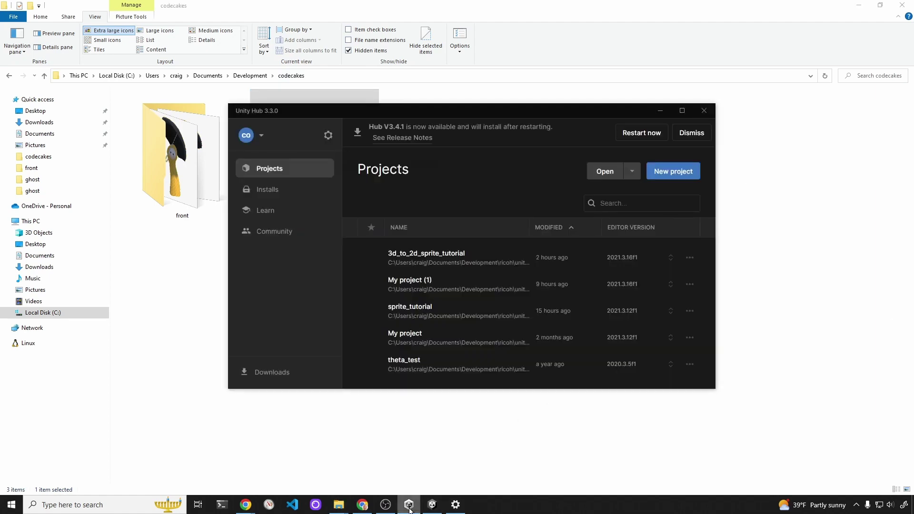
{"action": "left_click", "coordinate": [429, 508]}
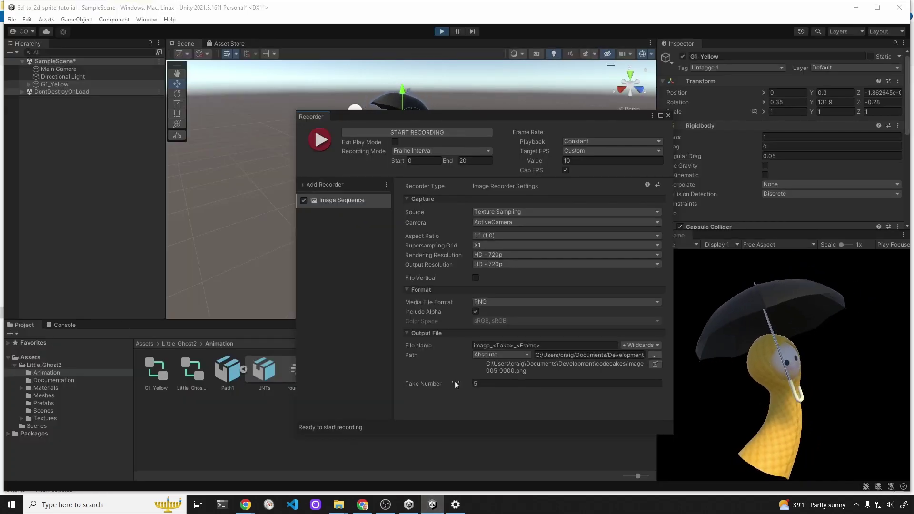
{"action": "left_click_drag", "start_coordinate": [477, 115], "coordinate": [913, 105]}
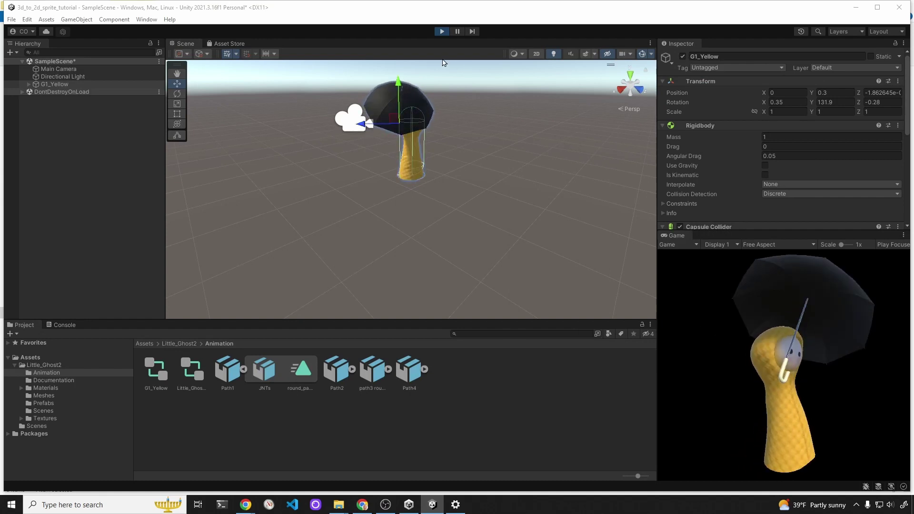
{"action": "left_click", "coordinate": [442, 31]}
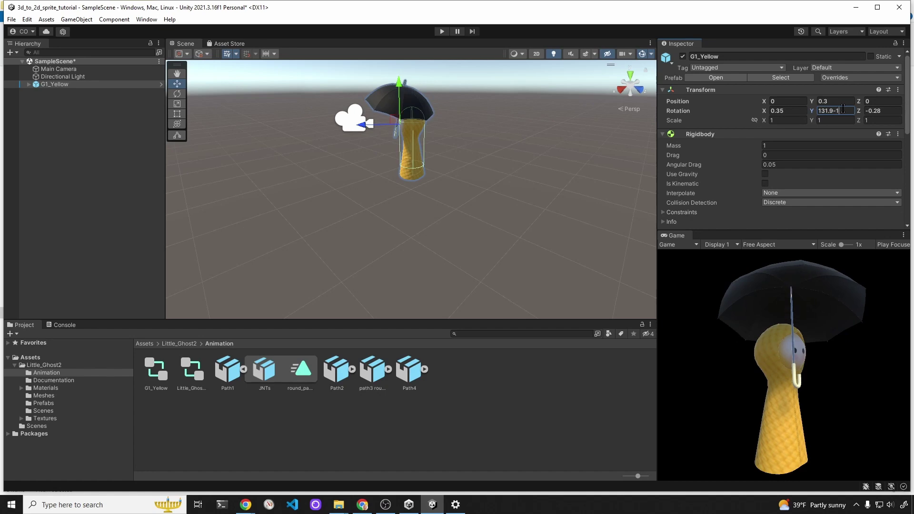
Set G1_Yellow's Y rotation to -3.1, enter play mode and record take 5
{"action": "type", "text": "35"}
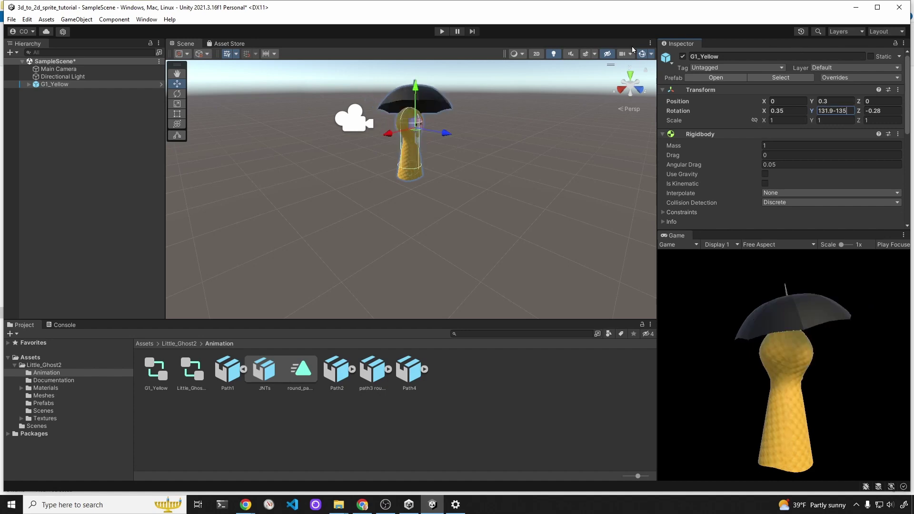
{"action": "left_click", "coordinate": [440, 31]}
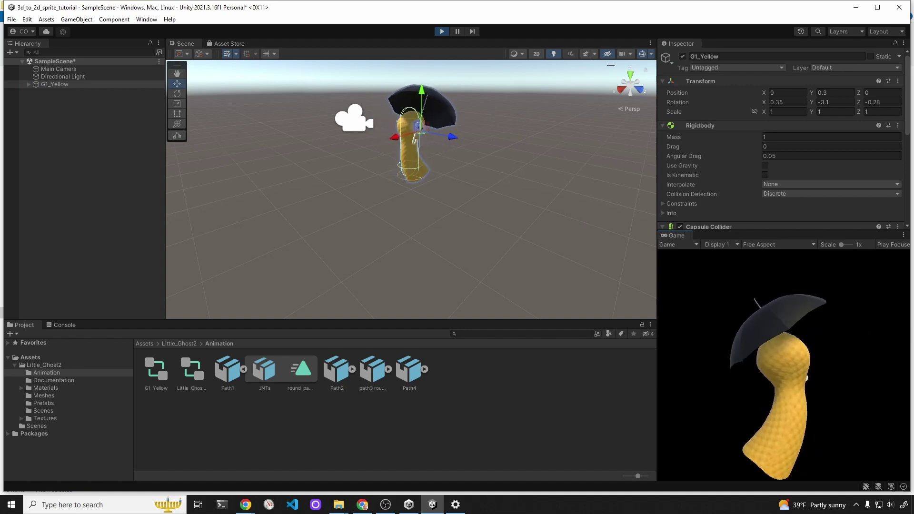
{"action": "key", "text": "alt+F10"}
{"action": "left_click_drag", "start_coordinate": [809, 141], "coordinate": [471, 145]}
{"action": "left_click", "coordinate": [287, 162]}
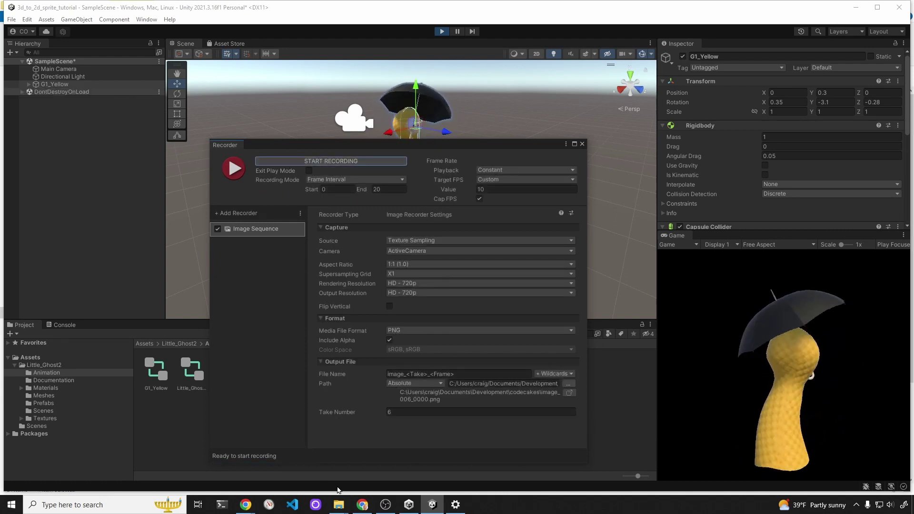
In File Explorer, delete surplus frames image_005_0009 through image_005_0020
{"action": "mouse_move", "coordinate": [338, 504]}
{"action": "left_click", "coordinate": [357, 482]}
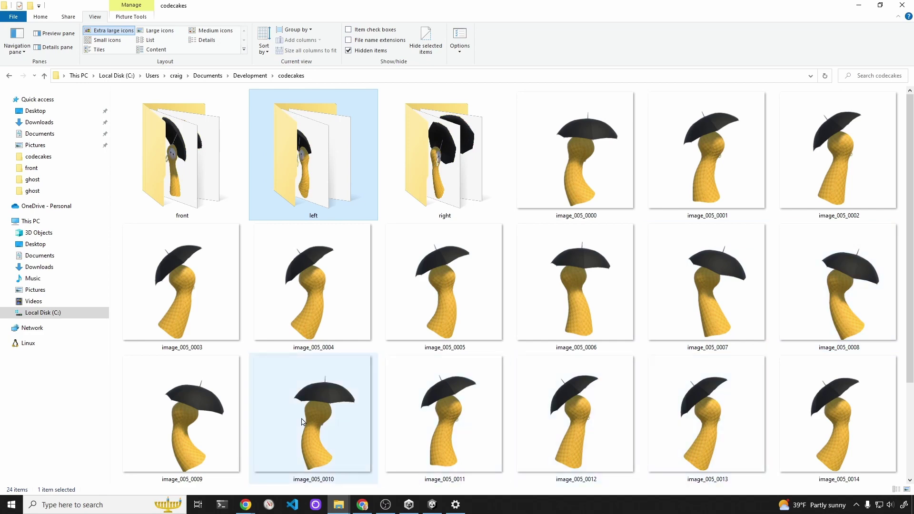
{"action": "left_click", "coordinate": [198, 430]}
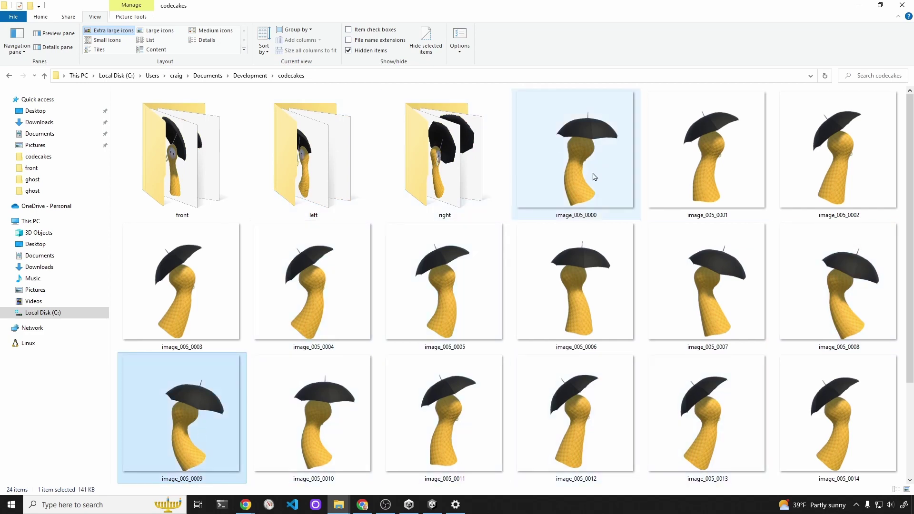
{"action": "scroll", "coordinate": [583, 204], "scroll_direction": "down", "scroll_amount": 1}
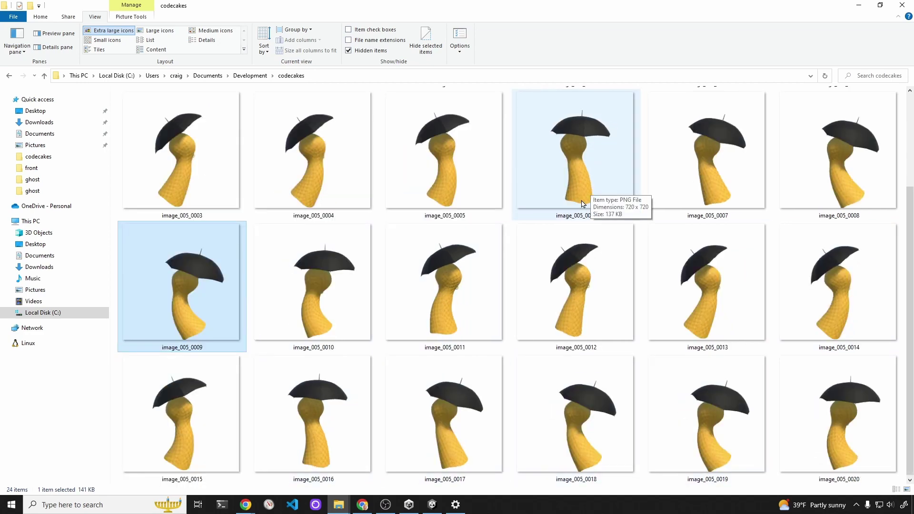
{"action": "left_click", "coordinate": [808, 432], "text": "shift"}
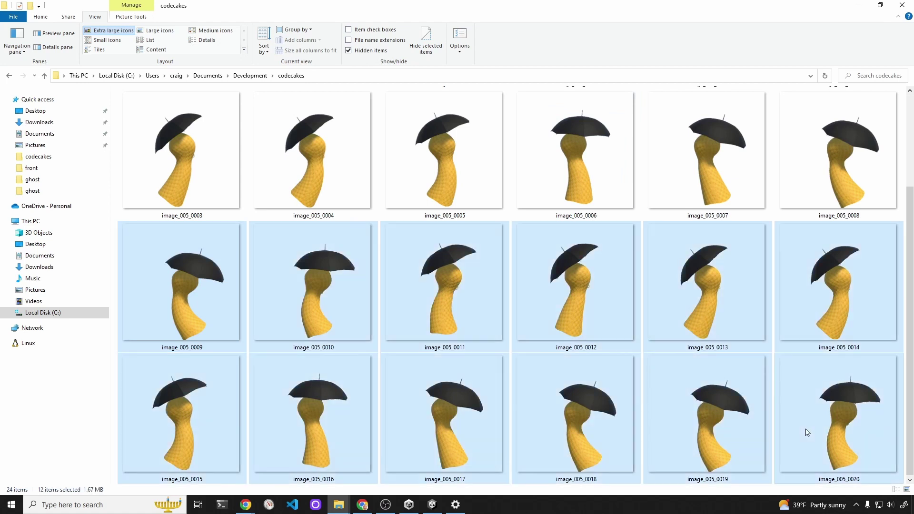
{"action": "key", "text": "Delete"}
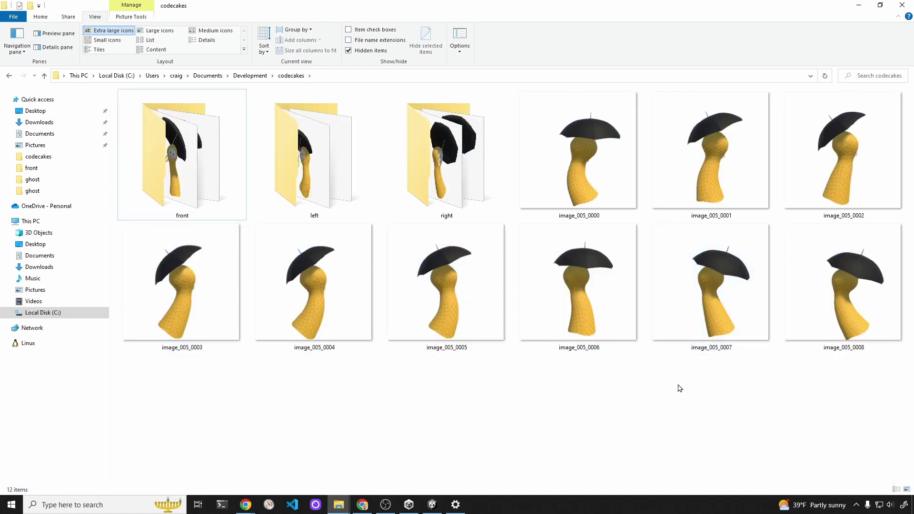